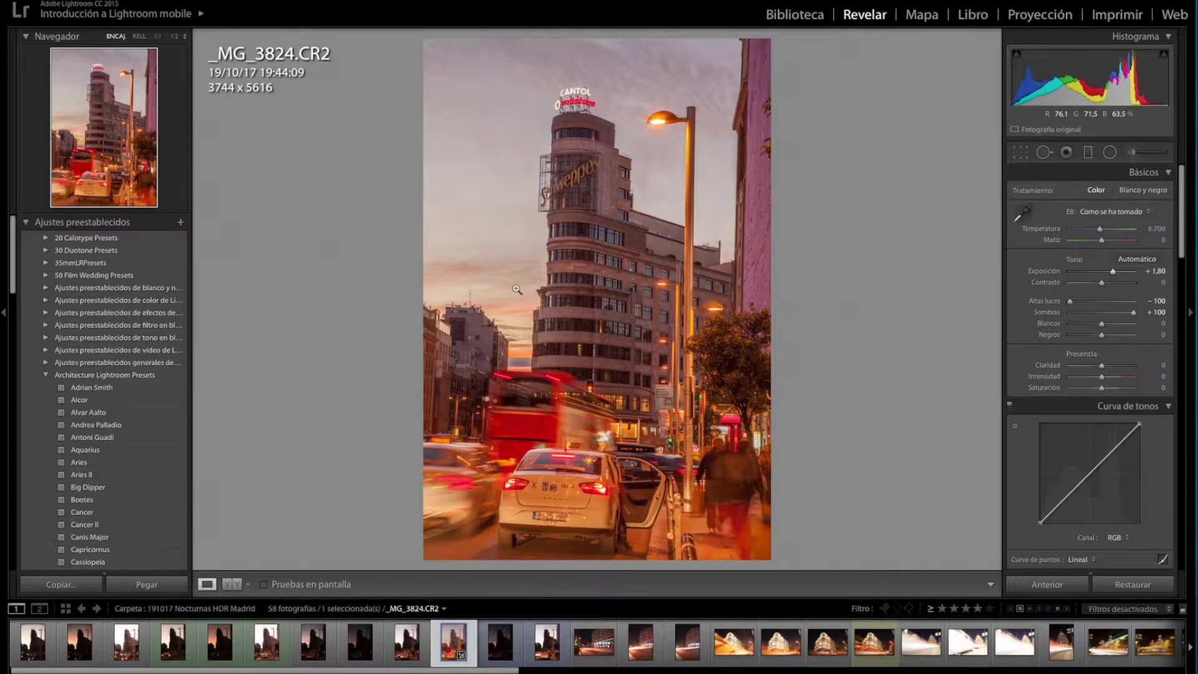
Step: Reset _MG_3824's develop settings with Restaurar so every Basic slider returns to zero
left_click(1133, 584)
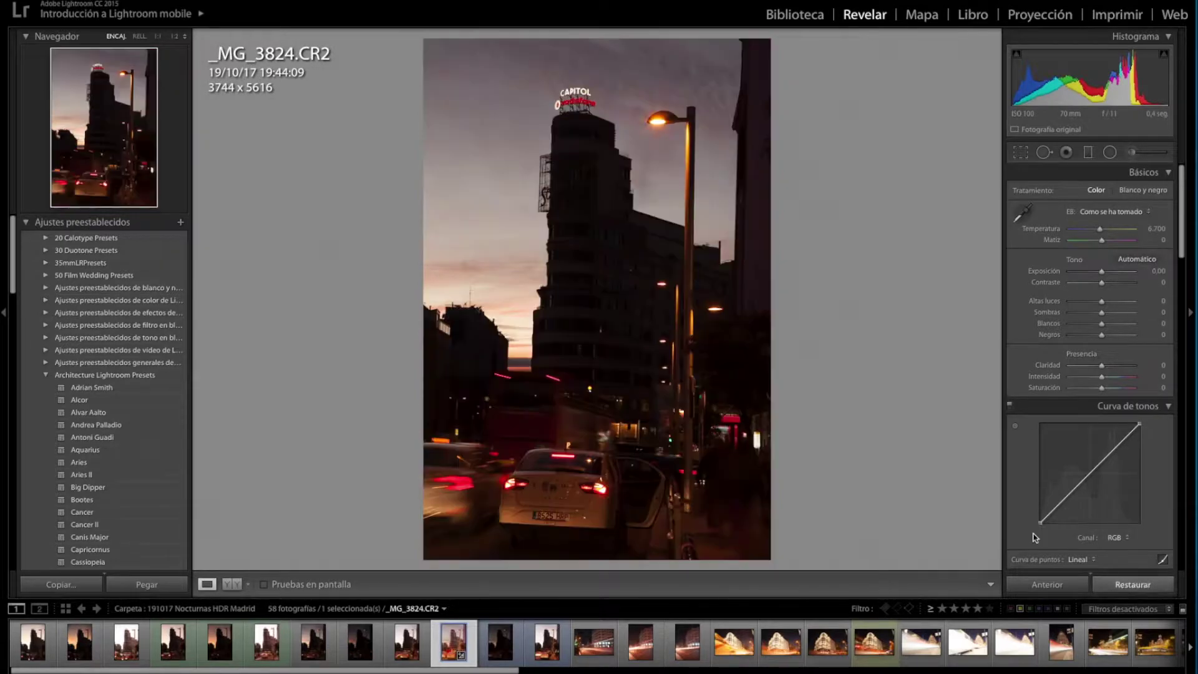
Step: Flip between the _MG_3818 and _MG_3819 bracketed exposures to compare their brightness
left_click(173, 643)
left_click(220, 649)
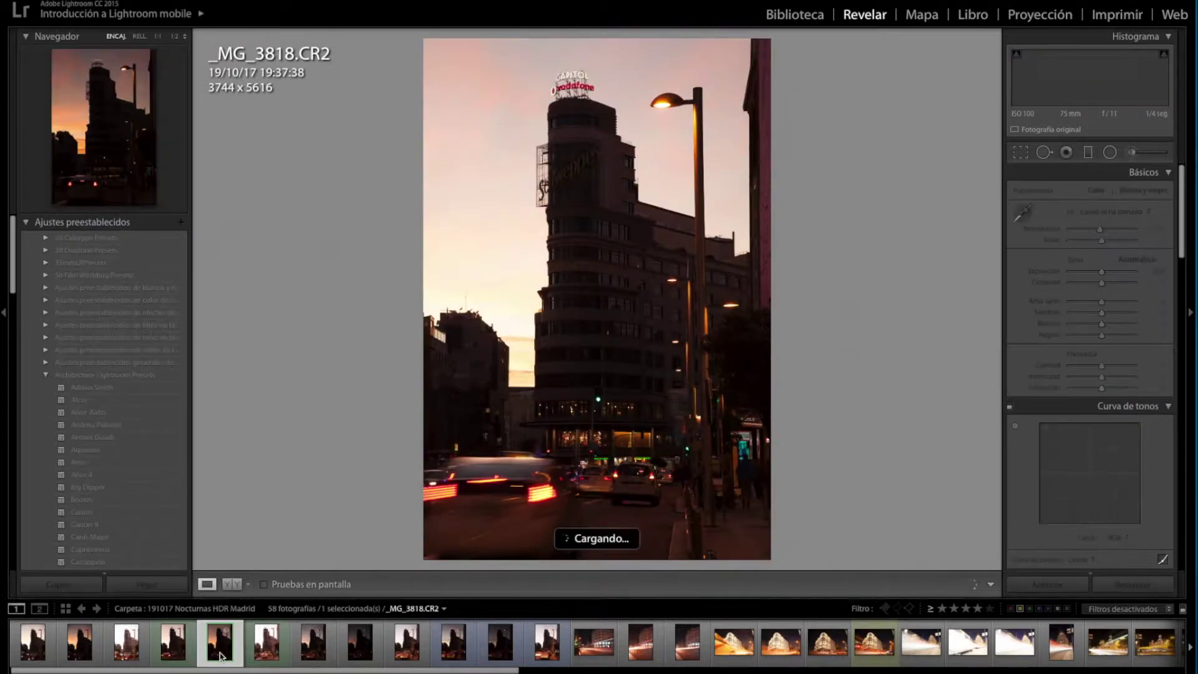
left_click(274, 653)
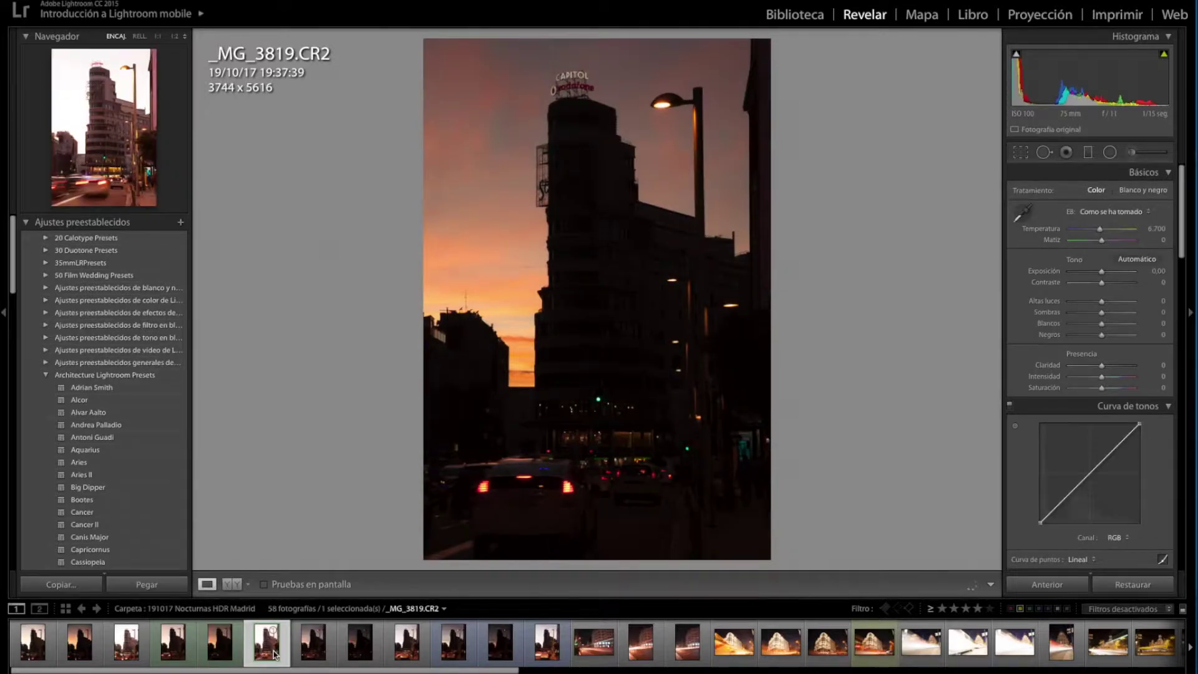
left_click(220, 654)
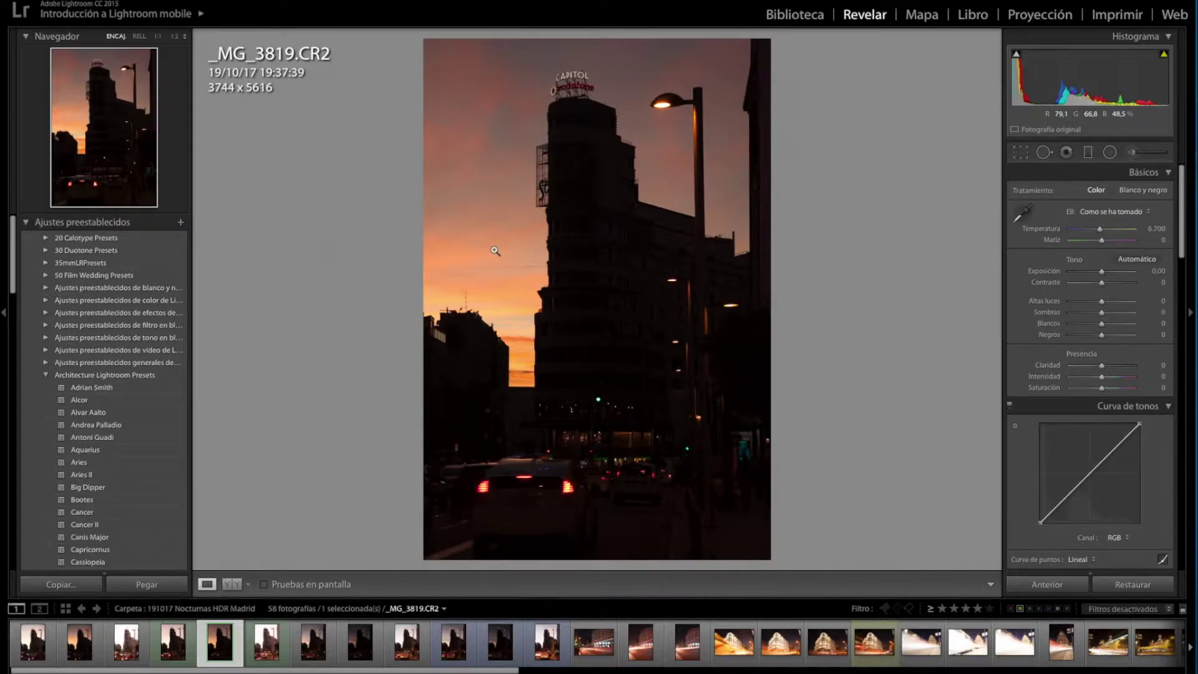
left_click(163, 661)
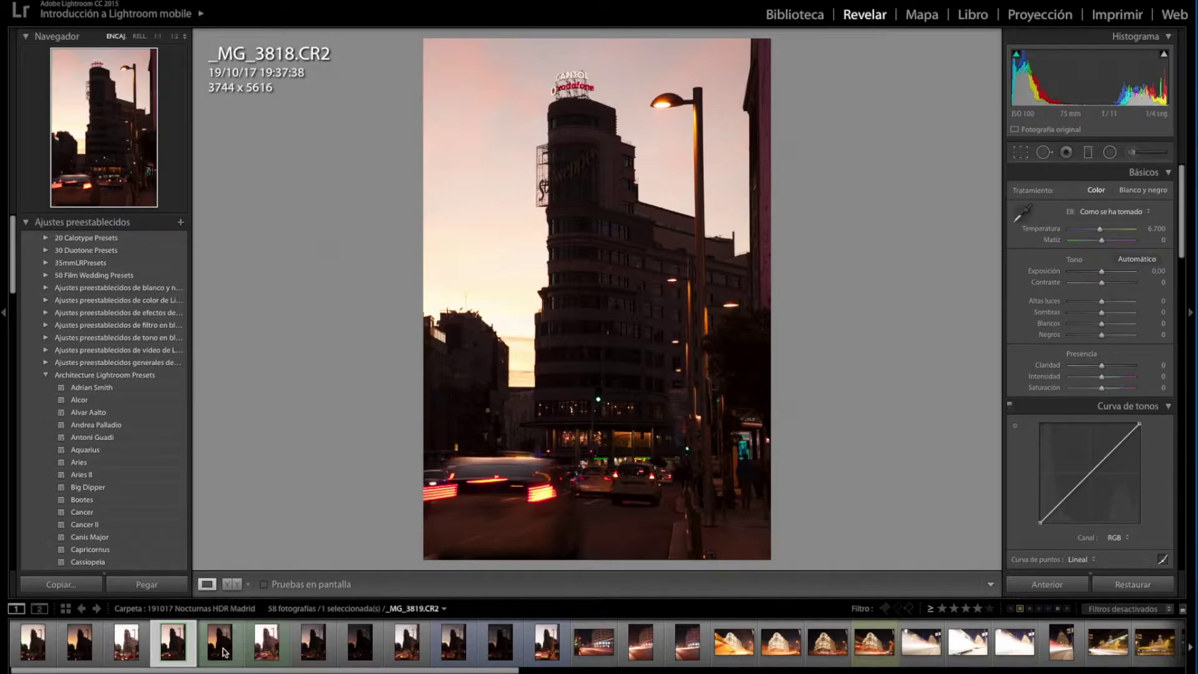
Step: View the brightest _MG_3820 exposure and select all three bracketed shots together
left_click(266, 652)
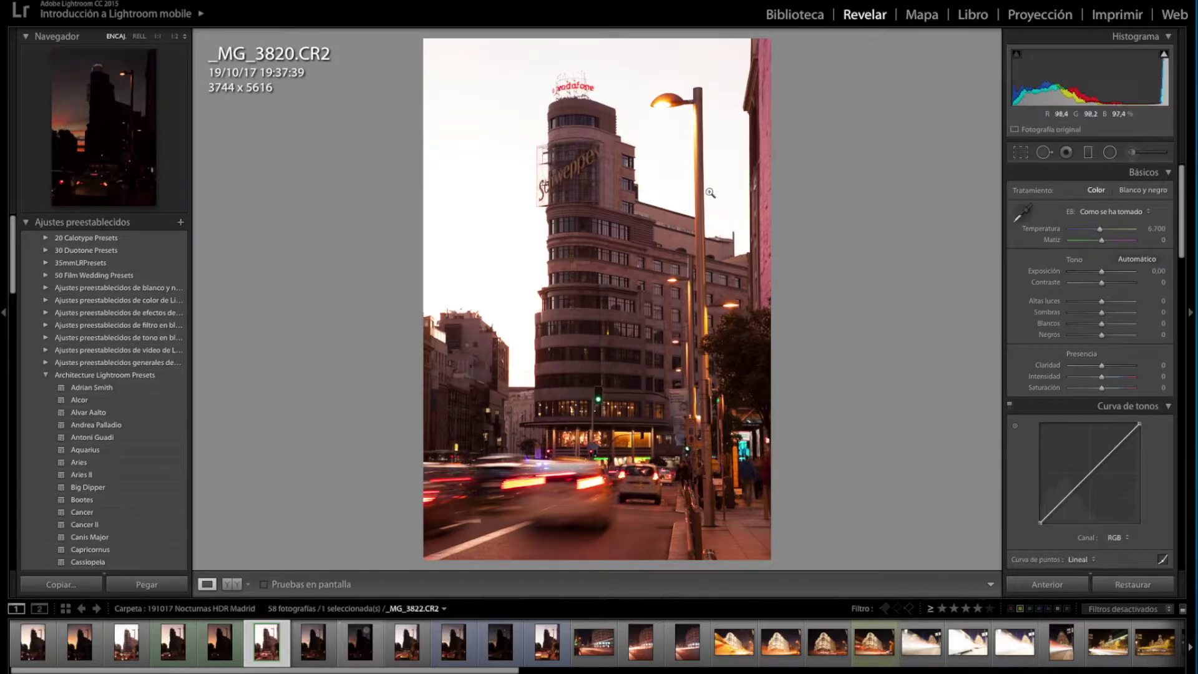
key("Left")
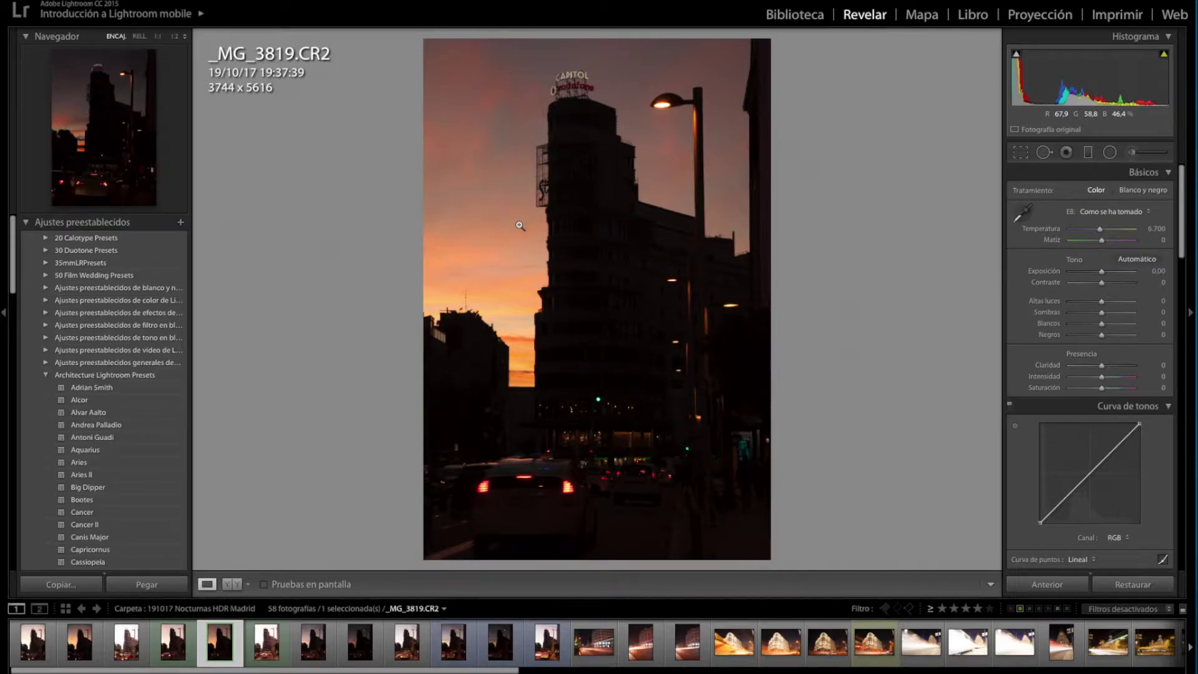
key("Right")
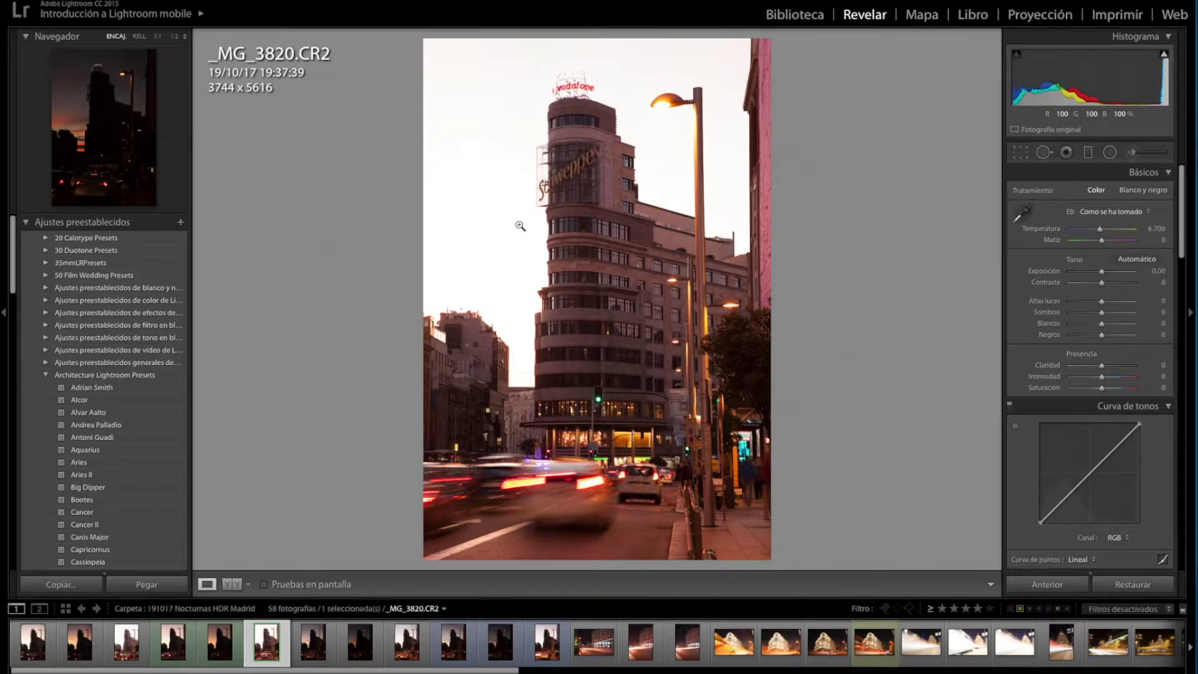
left_click(175, 660, "shift")
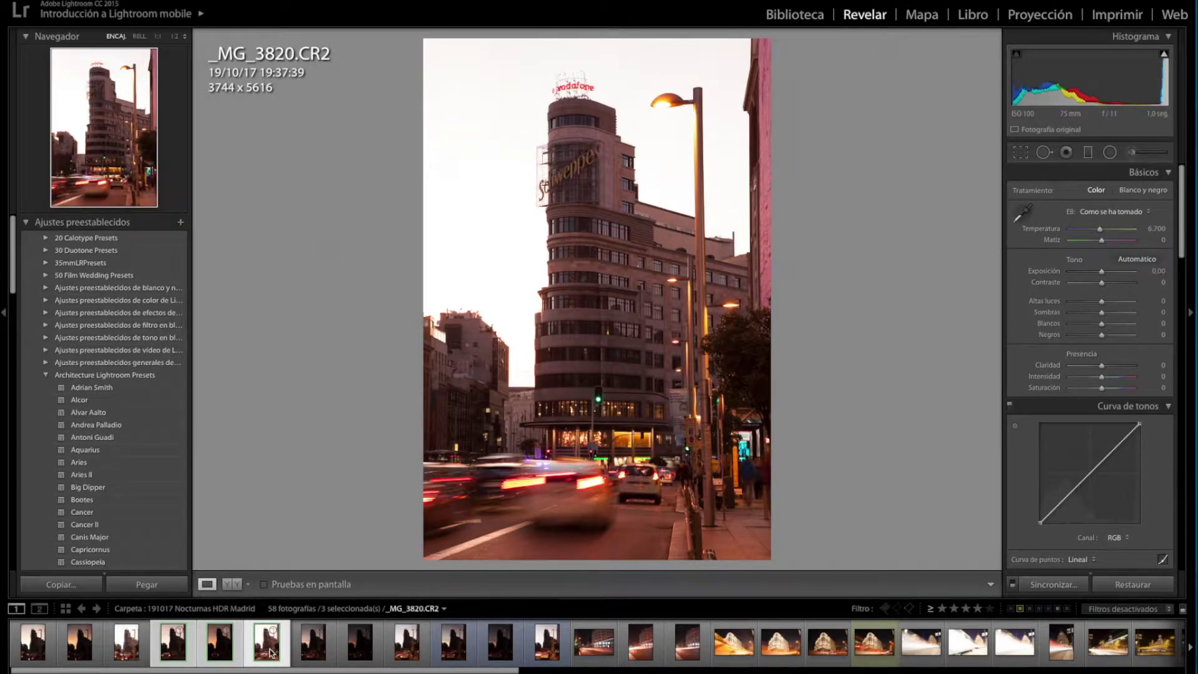
Step: Start an HDR merge of the three exposures and enlarge the merge preview window
right_click(270, 654)
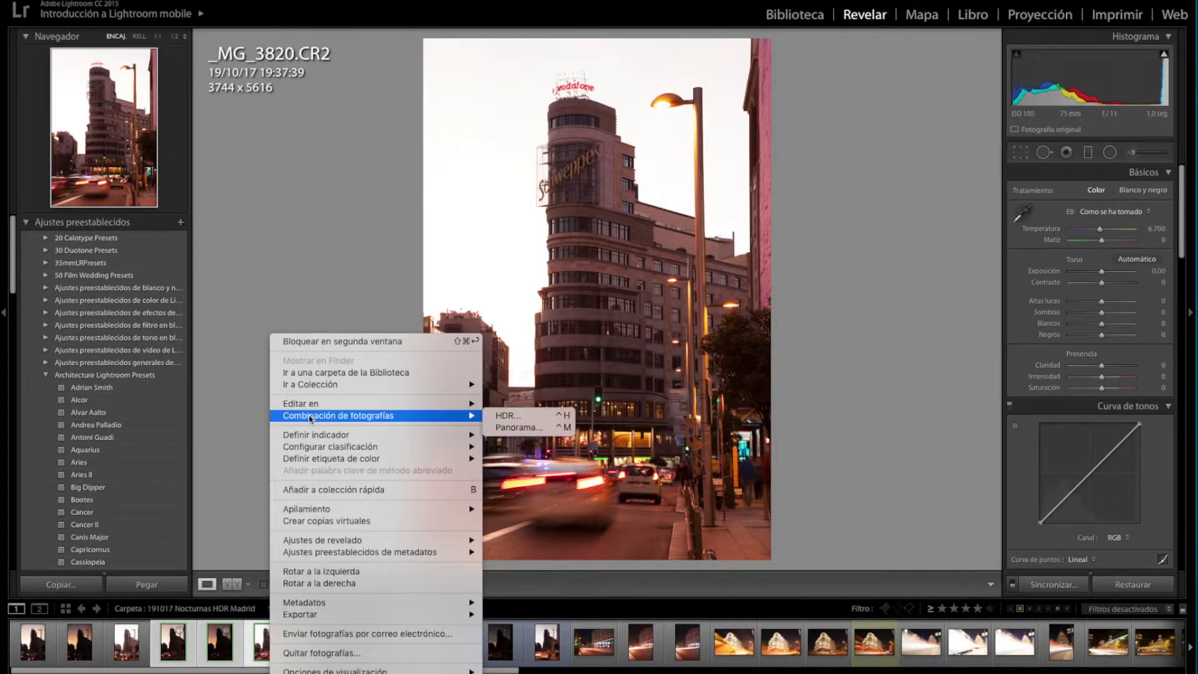
mouse_move(338, 415)
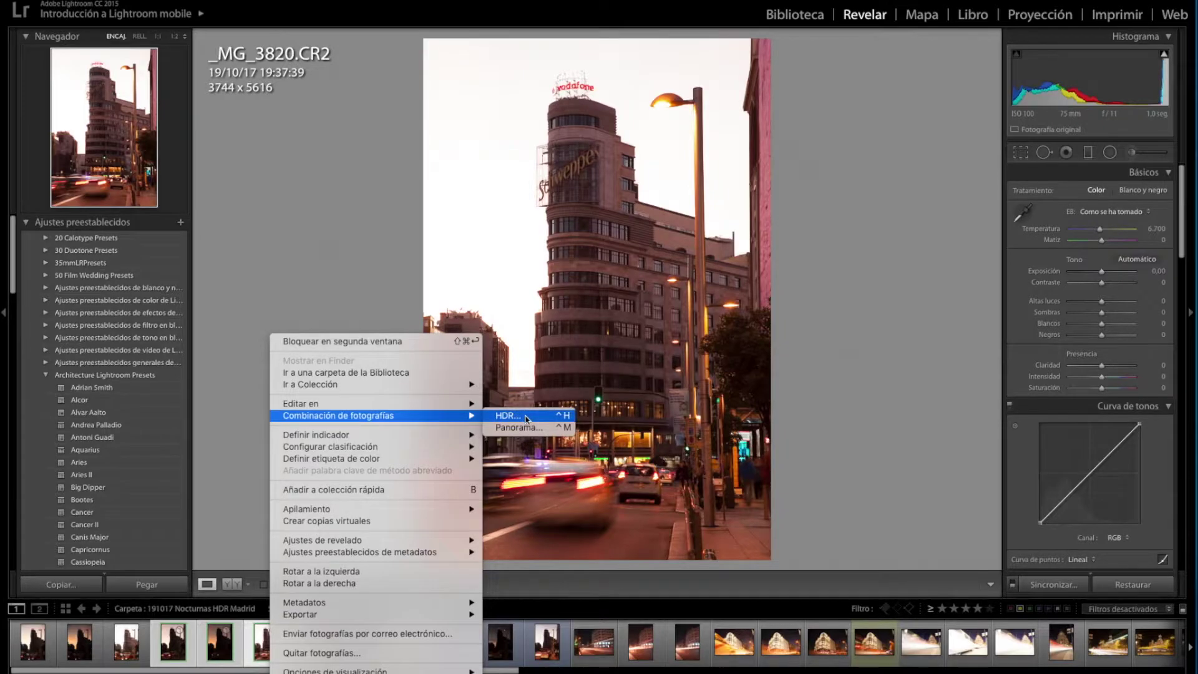
left_click(527, 417)
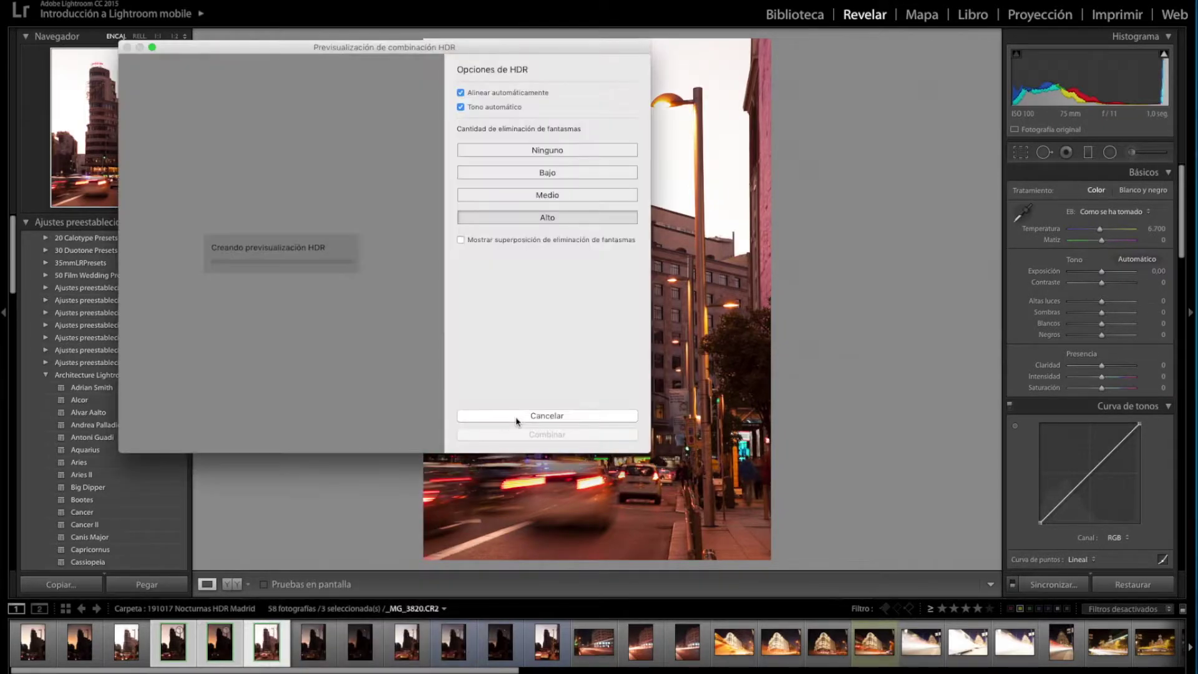
left_click_drag(453, 55, 487, 66)
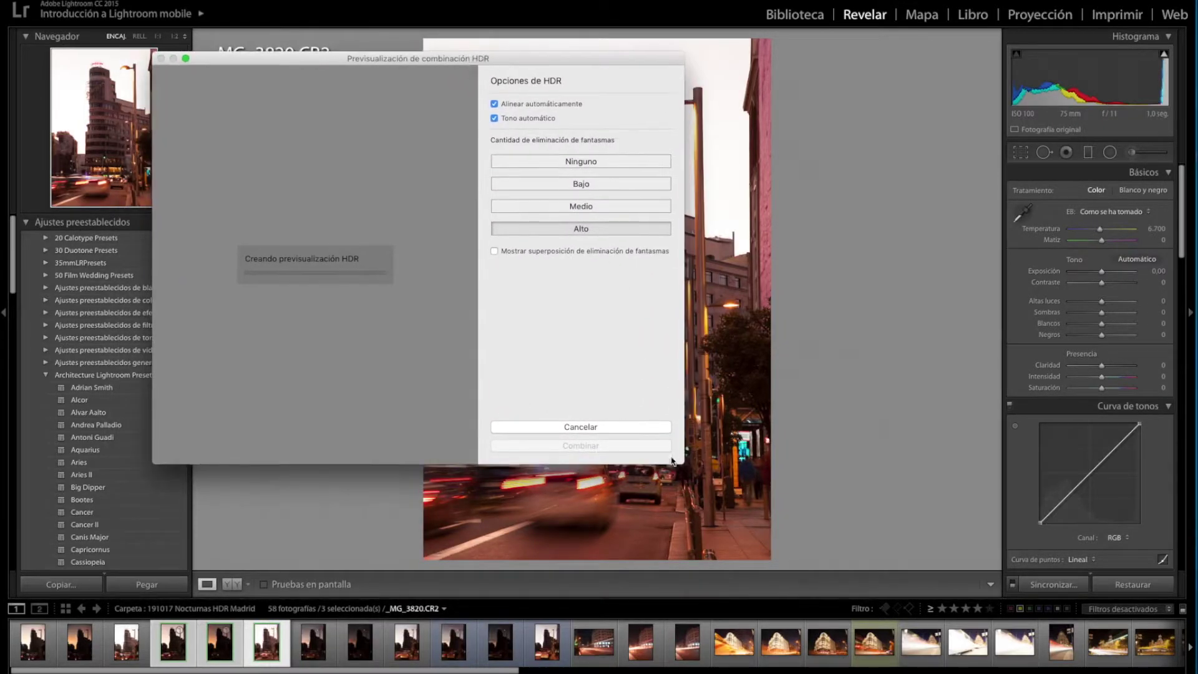
left_click_drag(680, 457, 980, 558)
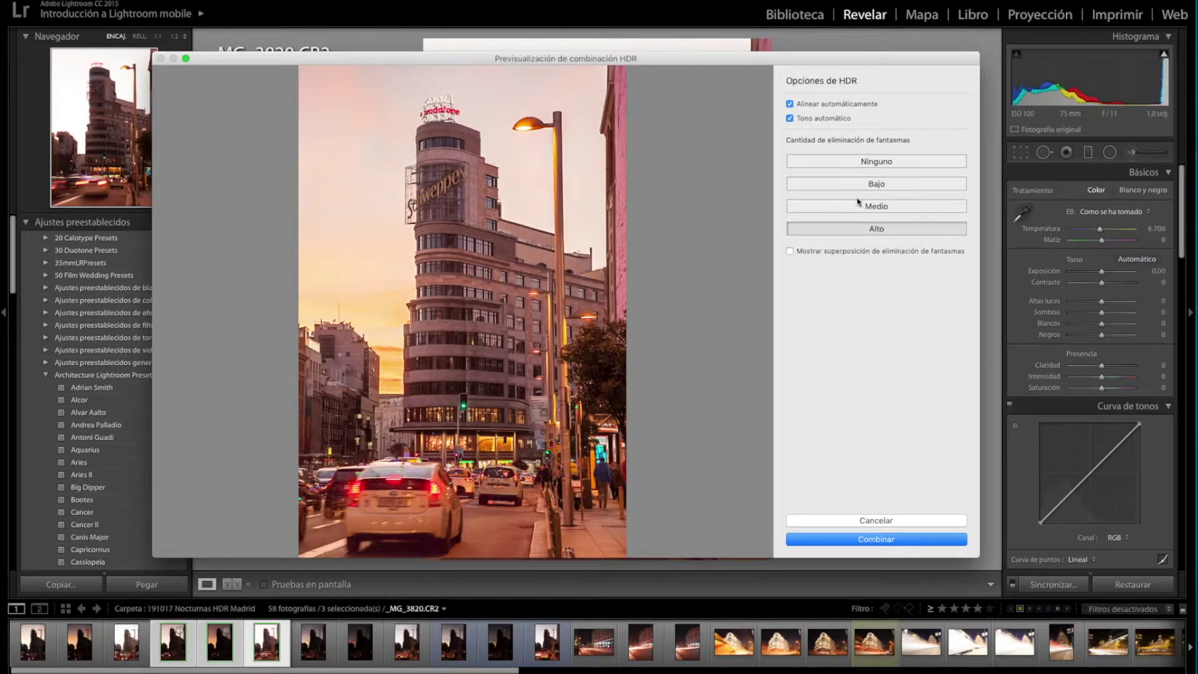
Step: Try the Low and High deghost amounts, settle on Ninguno, and merge the HDR
left_click(857, 163)
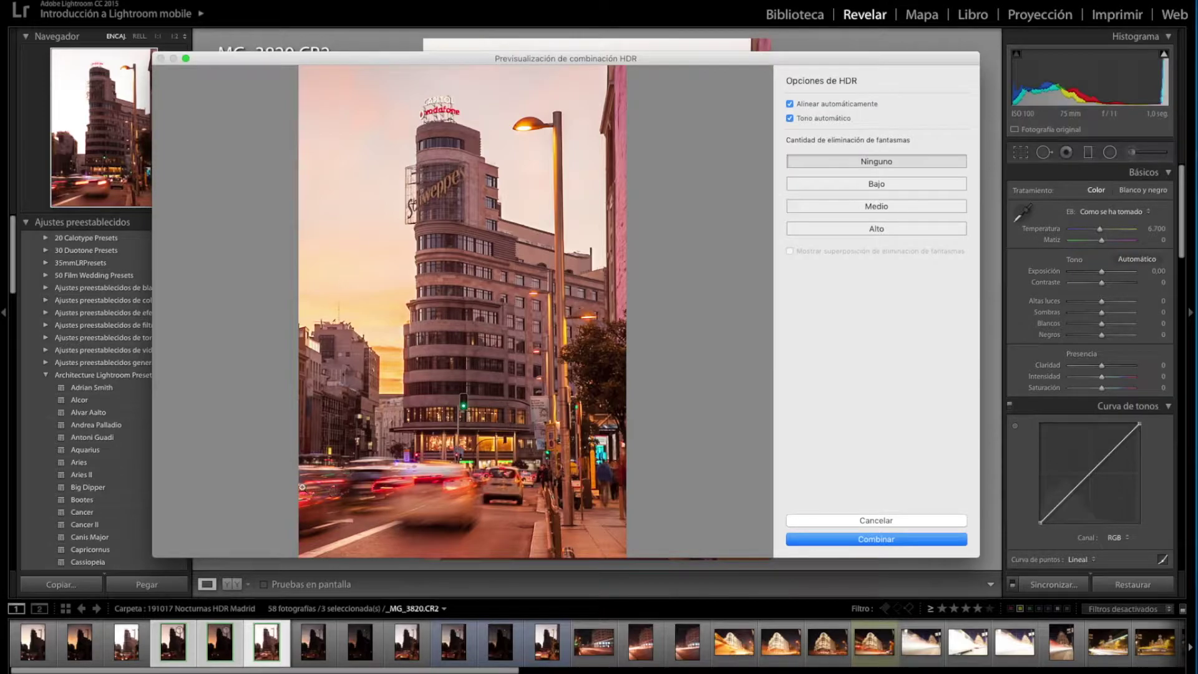
left_click(873, 191)
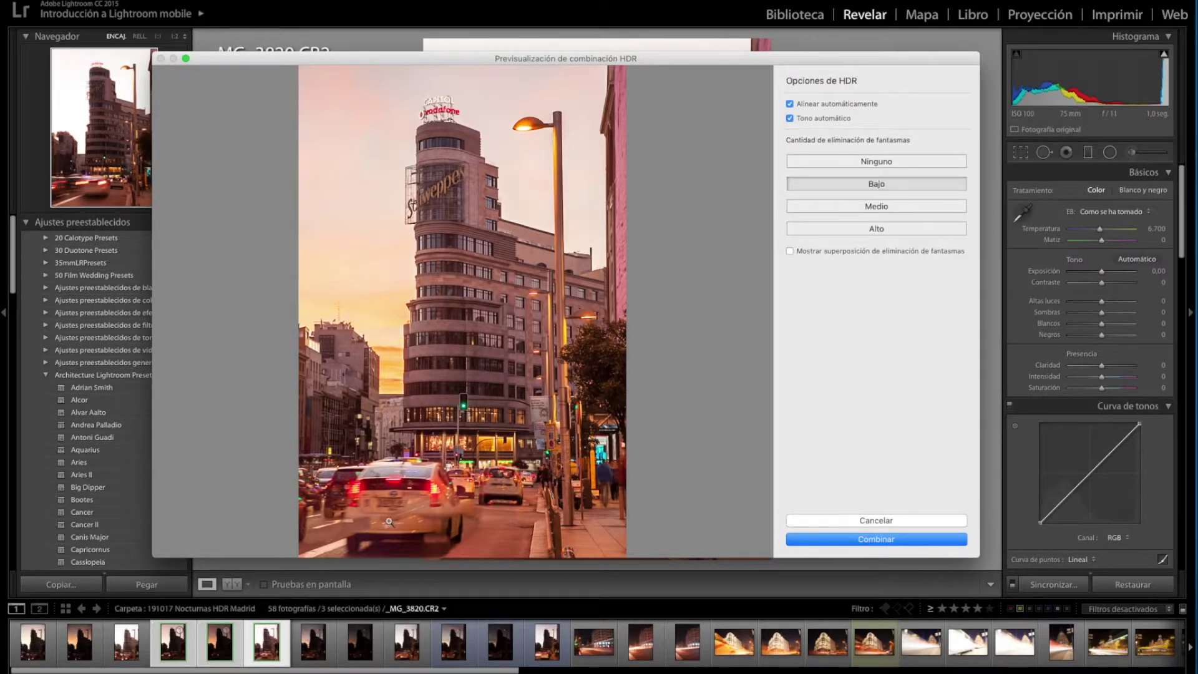
left_click(891, 231)
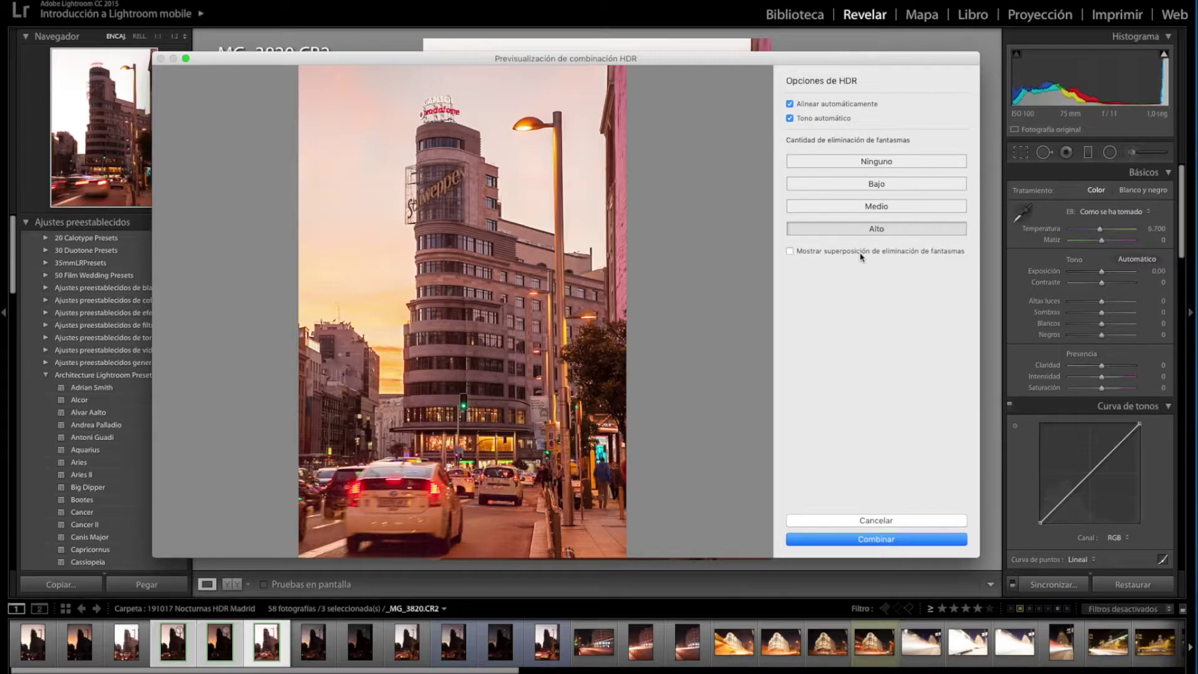
left_click(877, 163)
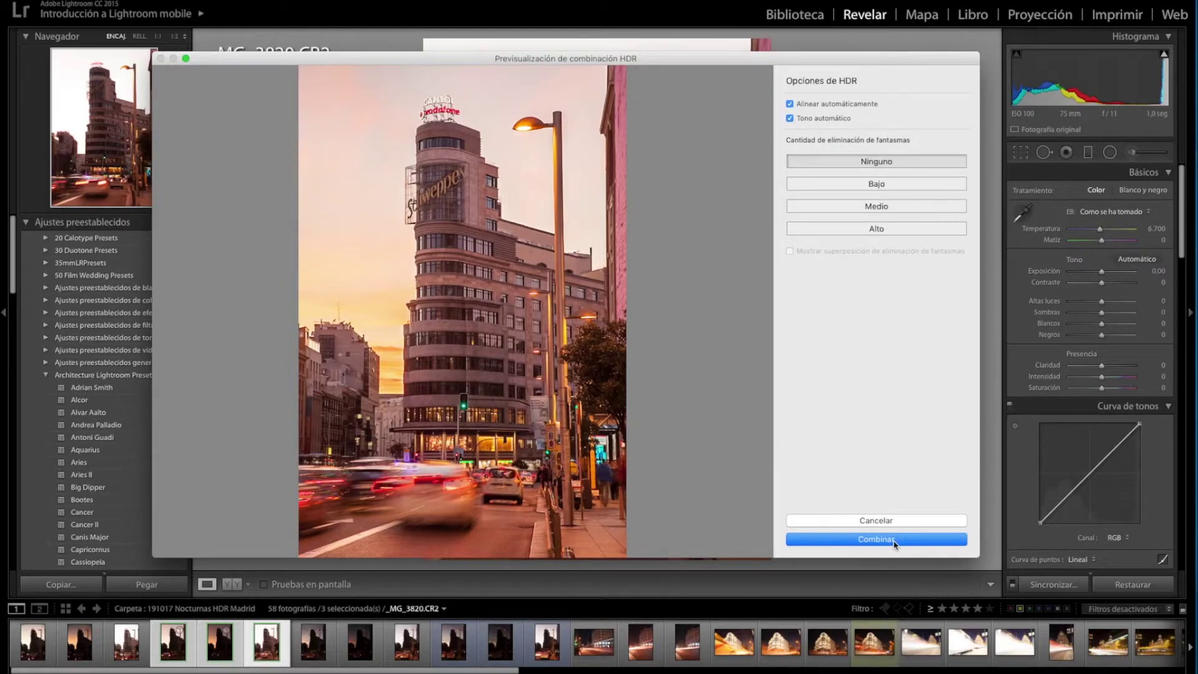
left_click(893, 541)
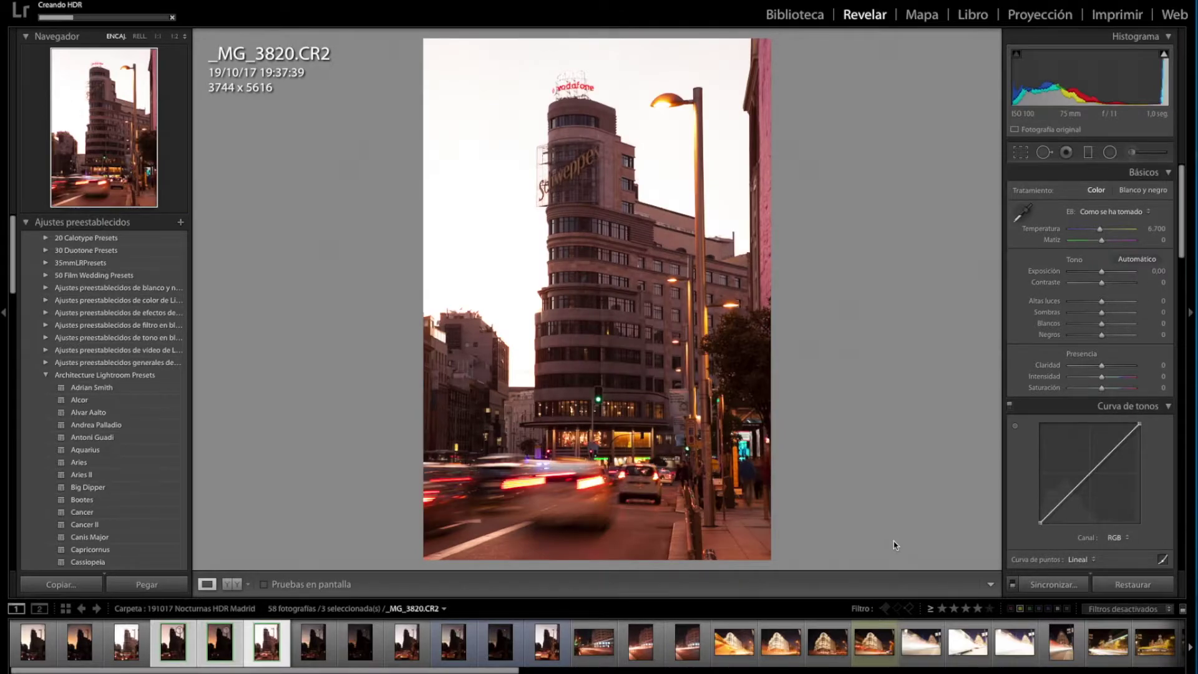
Step: Open the merged _MG_3820-HDR.dng and pull its highlights down to −100
left_click(360, 643)
left_click(268, 646)
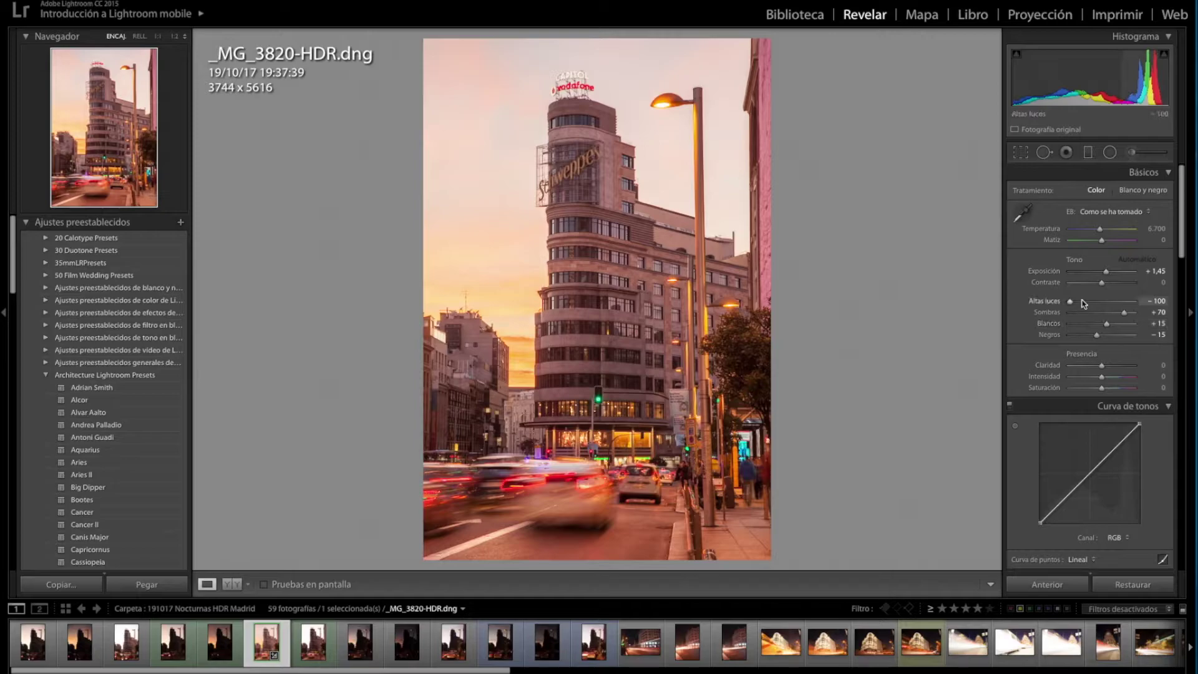
left_click_drag(1070, 301, 1117, 316)
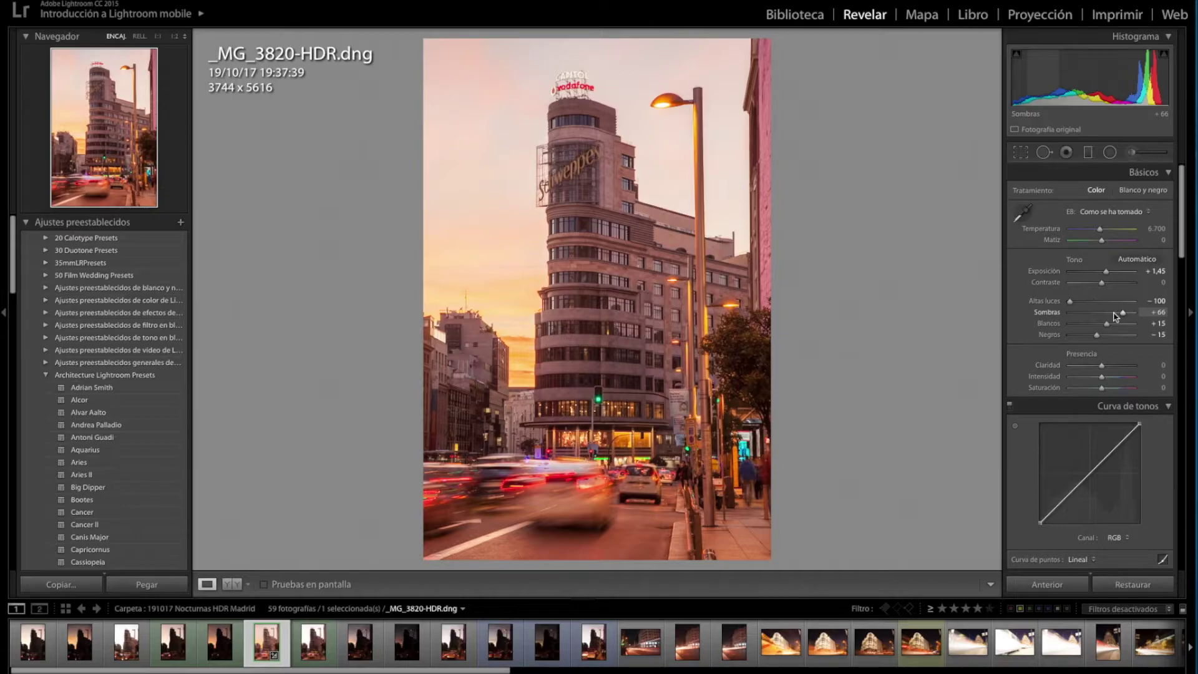
scroll(1116, 318, "down", 2)
Step: Set the HDR's exposure +1.45, shadows +63, whites +15, blacks −15 and clarity +74
left_click_drag(1102, 319, 1120, 325)
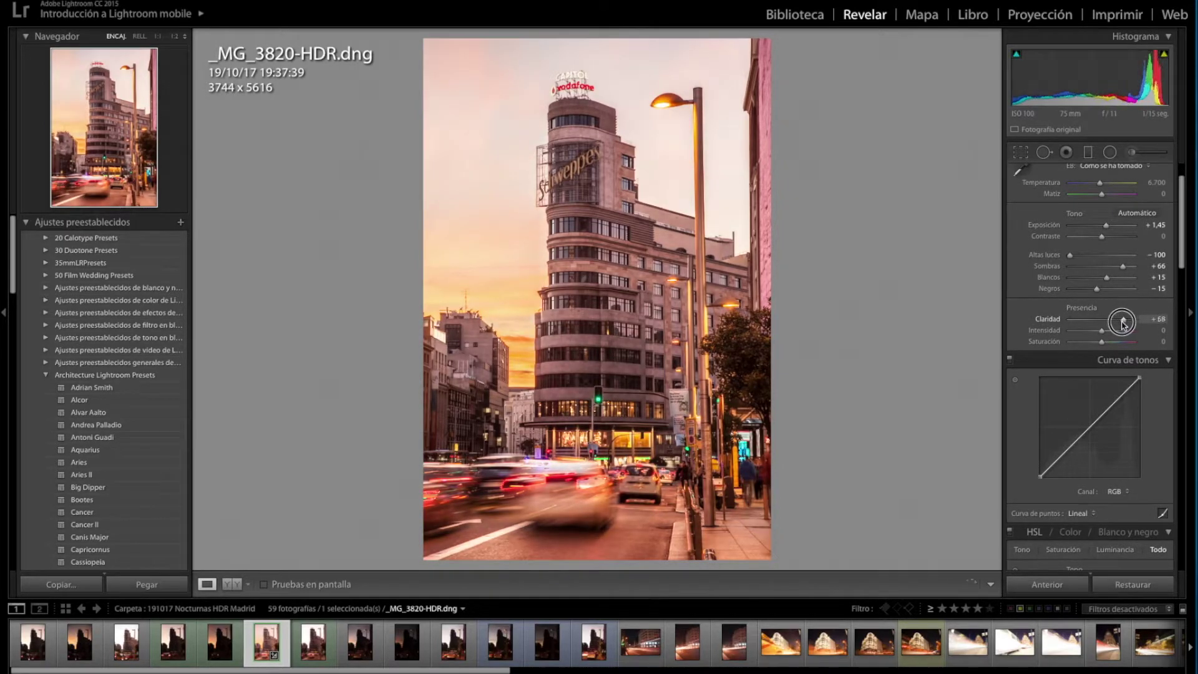
left_click_drag(1123, 265, 1122, 267)
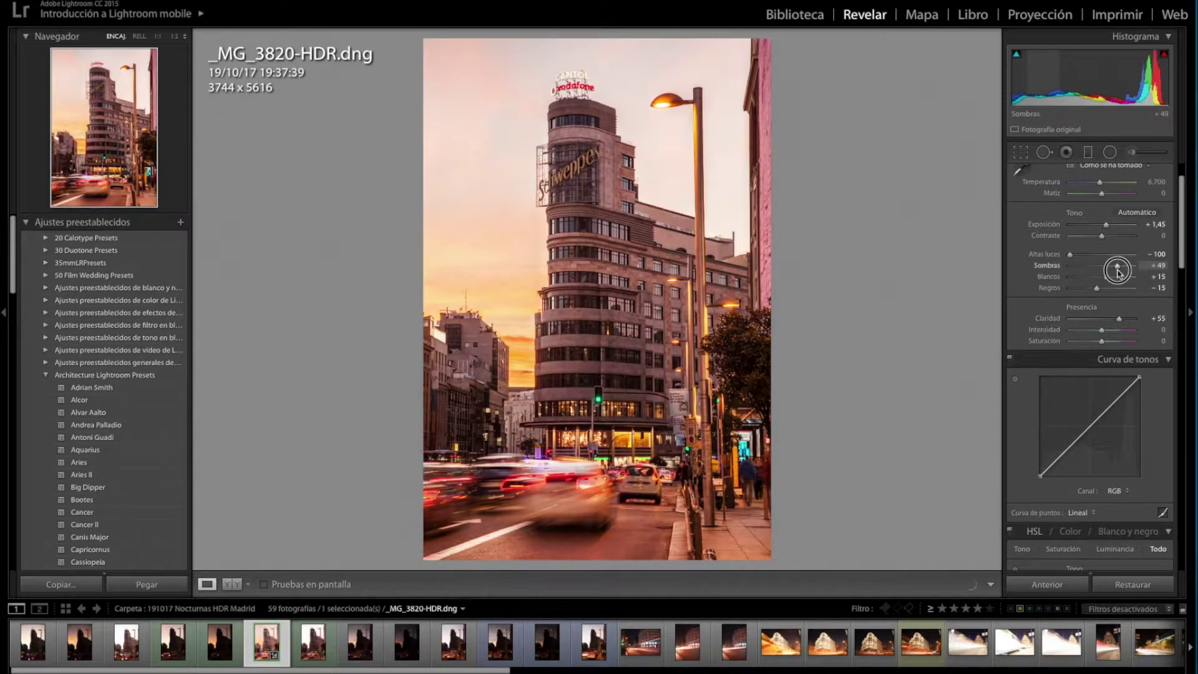
left_click_drag(1120, 319, 1127, 323)
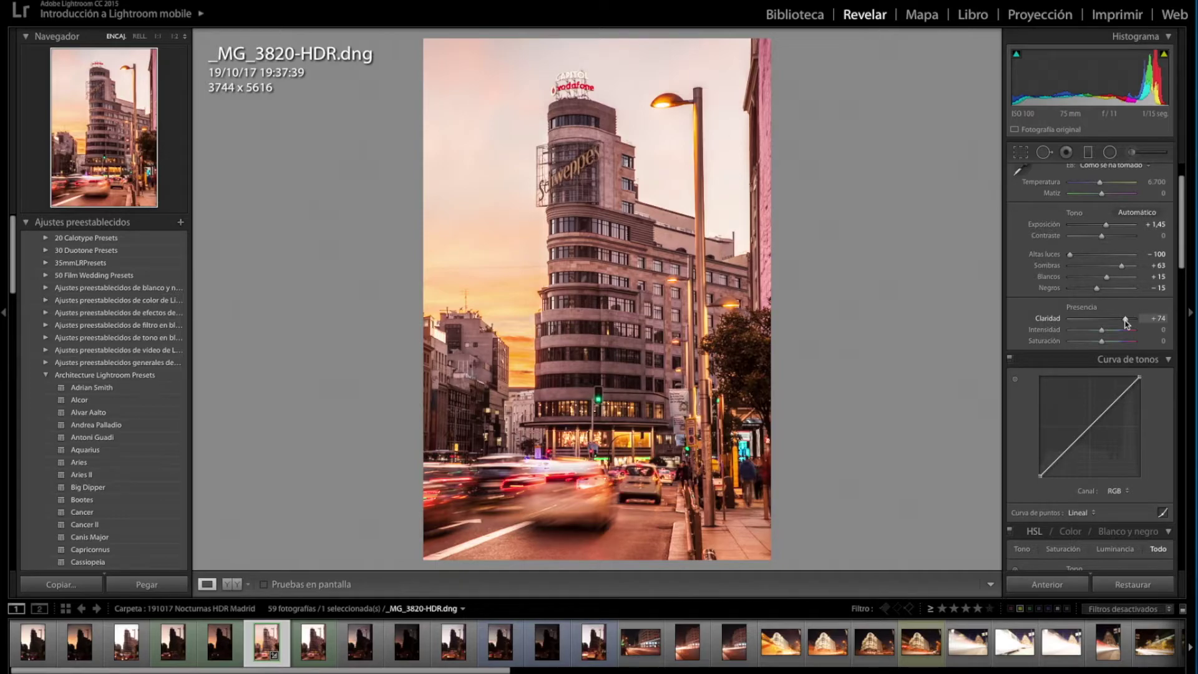
scroll(1127, 323, "down", 2)
left_click_drag(1071, 399, 1074, 388)
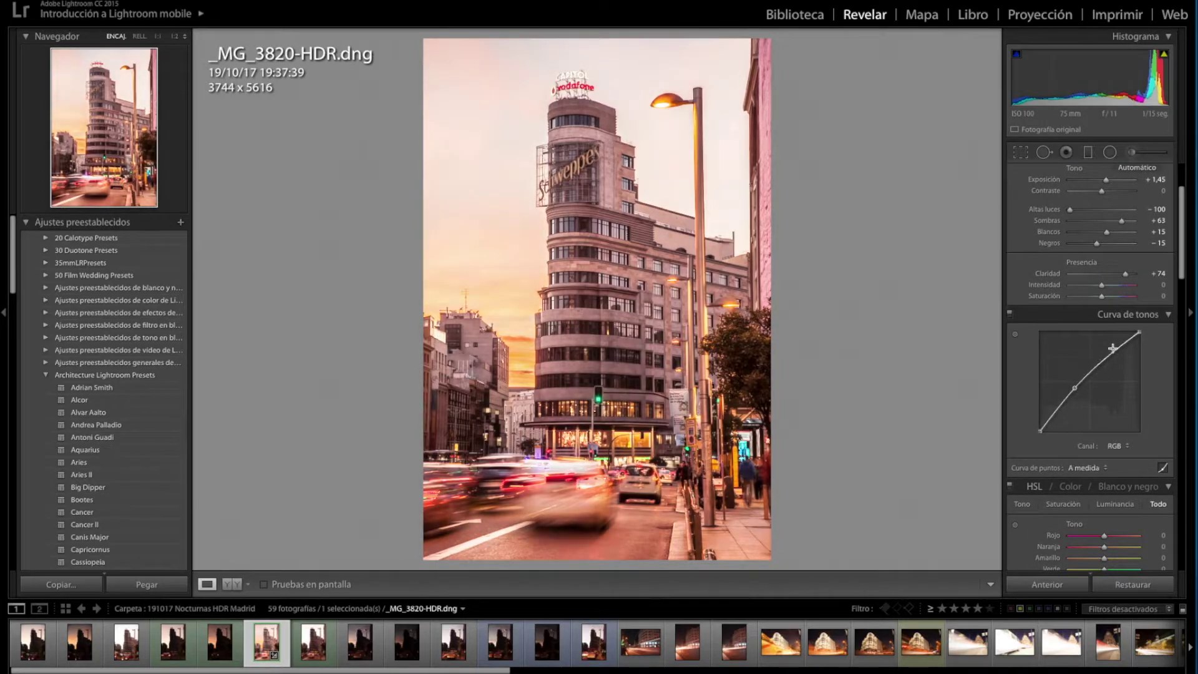
Step: Lift the tone curve's black point and pull down its upper section for faded shadows
left_click_drag(1113, 348, 1111, 360)
mouse_move(1040, 431)
left_mouse_down()
mouse_move(1039, 409)
mouse_move(1039, 424)
mouse_move(1072, 406)
mouse_move(1040, 417)
mouse_move(1057, 413)
mouse_move(1051, 421)
mouse_move(1072, 398)
mouse_move(1040, 423)
left_mouse_up()
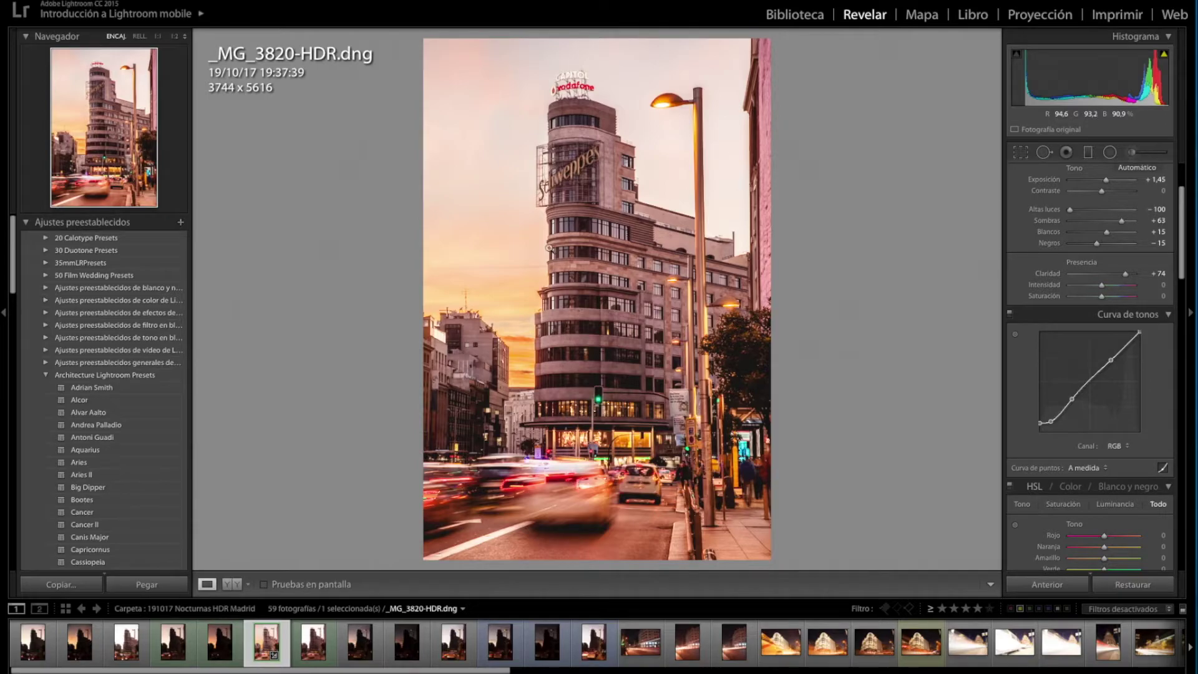
left_click_drag(1046, 425, 1045, 423)
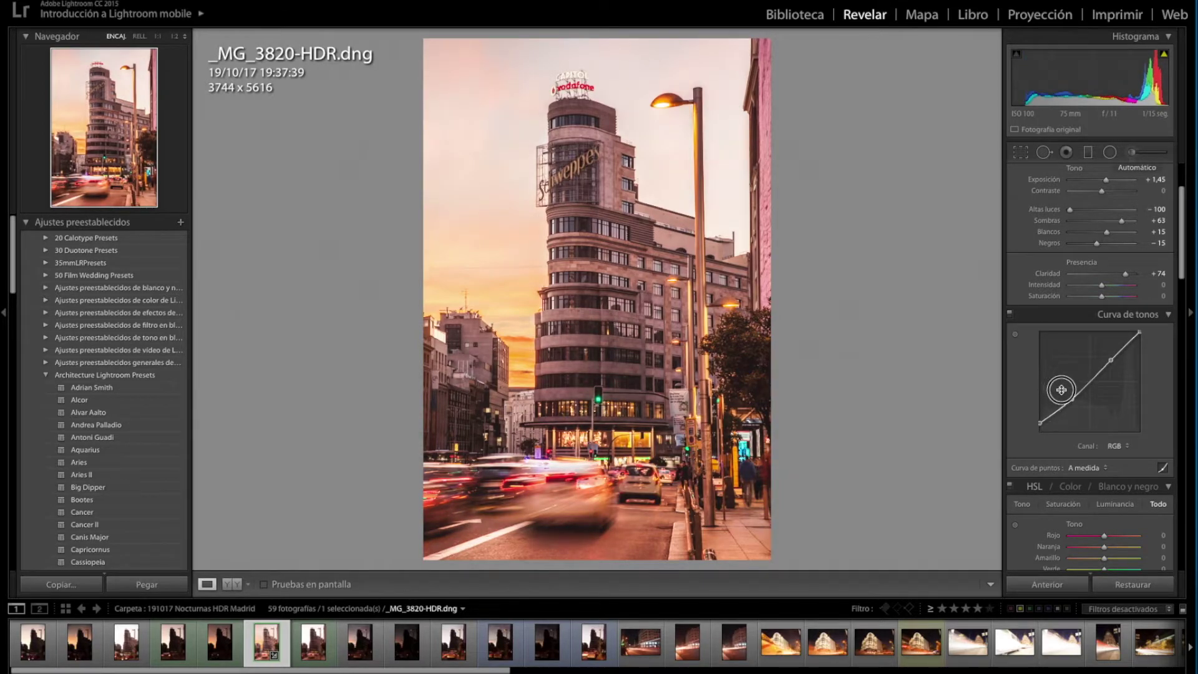
scroll(1096, 425, "down", 4)
Step: Shift the orange hue toward pink in the HSL Todo view
scroll(1098, 428, "down", 3)
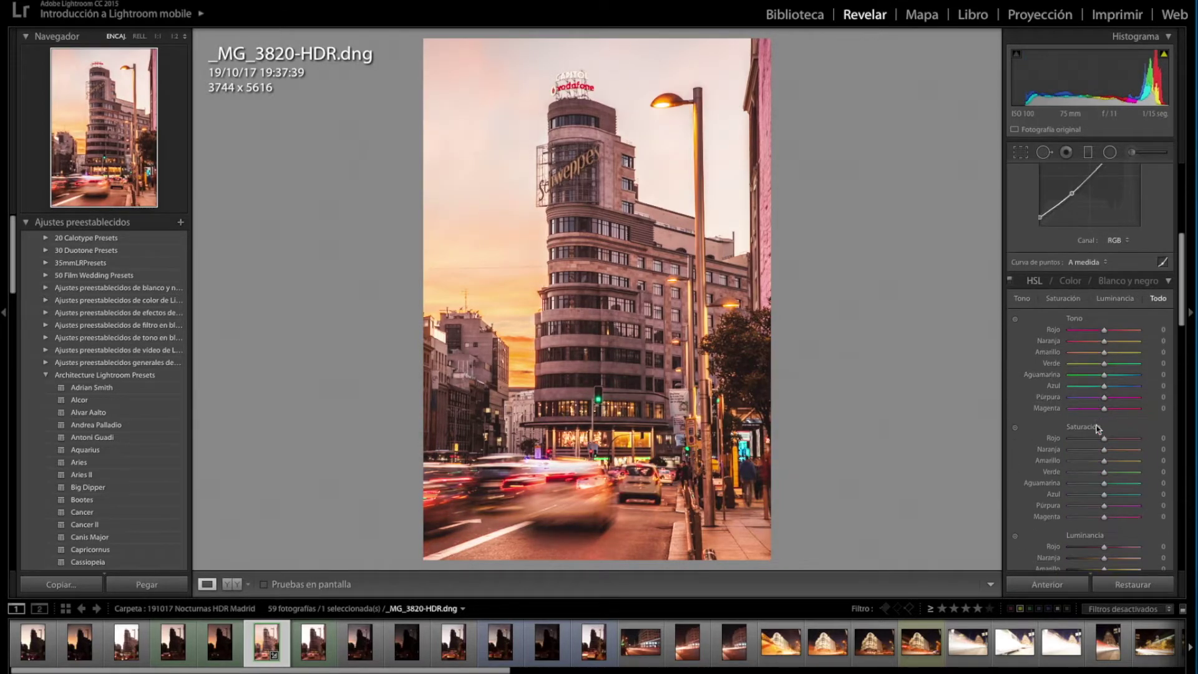
scroll(1086, 374, "down", 3)
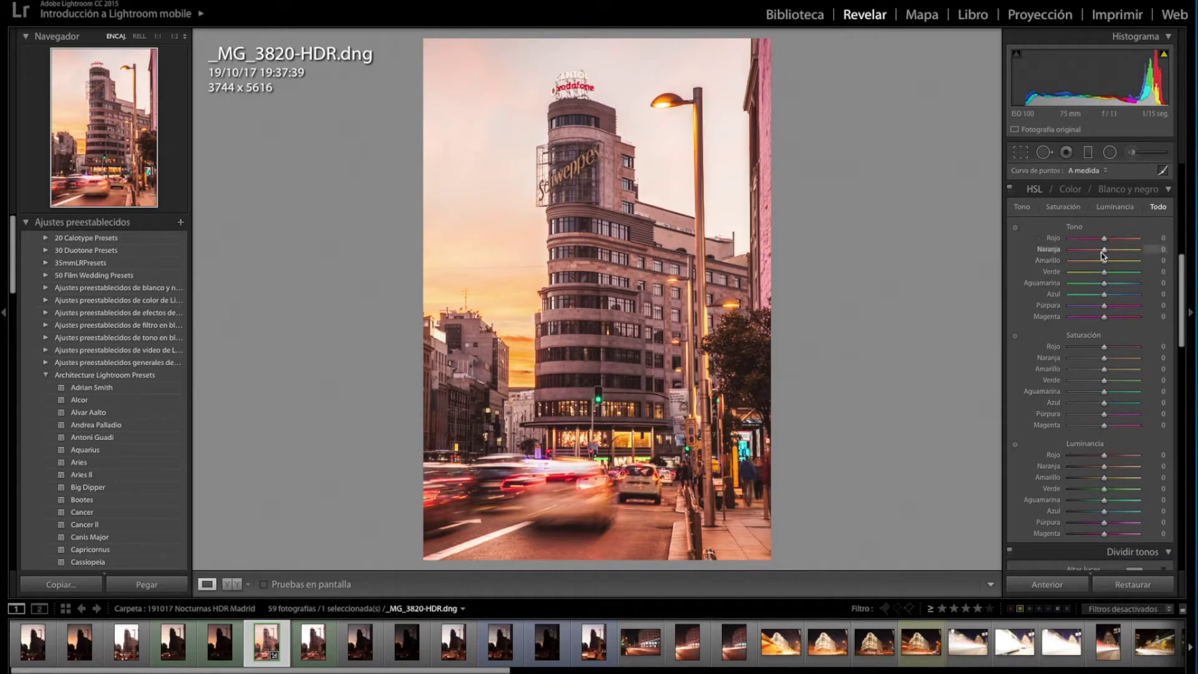
left_click_drag(1103, 252, 1091, 254)
mouse_move(1091, 253)
left_mouse_down()
mouse_move(1109, 252)
mouse_move(1101, 263)
mouse_move(1093, 245)
mouse_move(1062, 249)
mouse_move(1168, 239)
mouse_move(1095, 249)
left_mouse_up()
left_click(1102, 360)
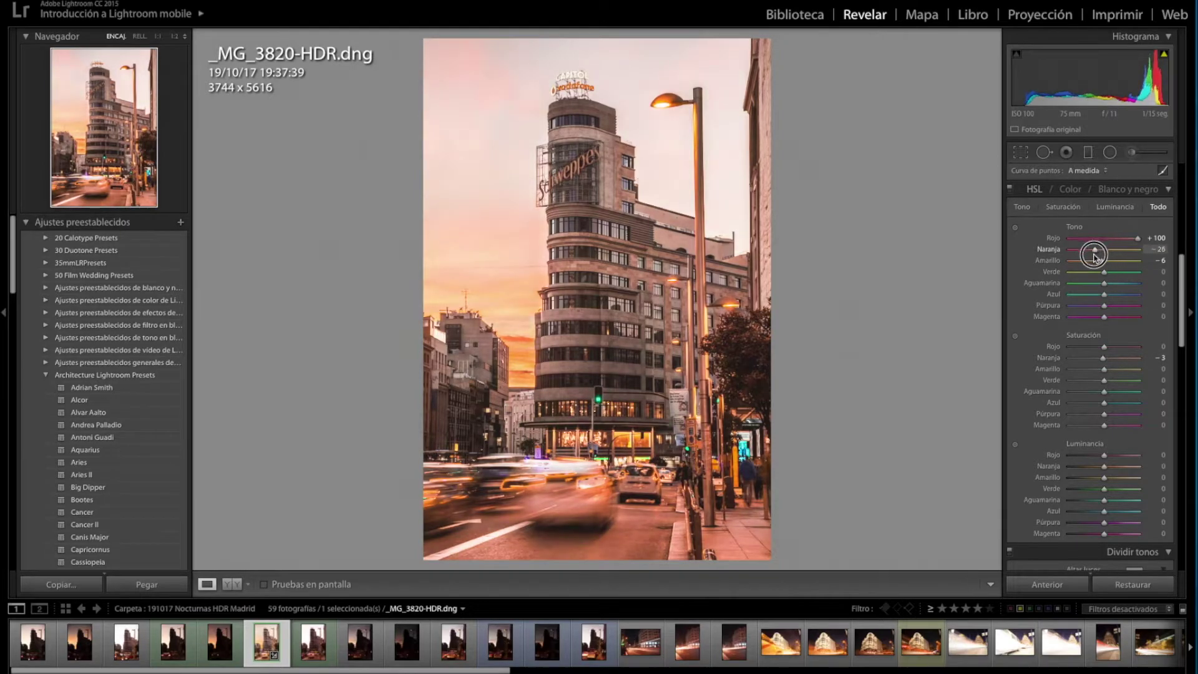
mouse_move(1104, 294)
left_mouse_down()
mouse_move(1117, 294)
mouse_move(1096, 284)
left_mouse_up()
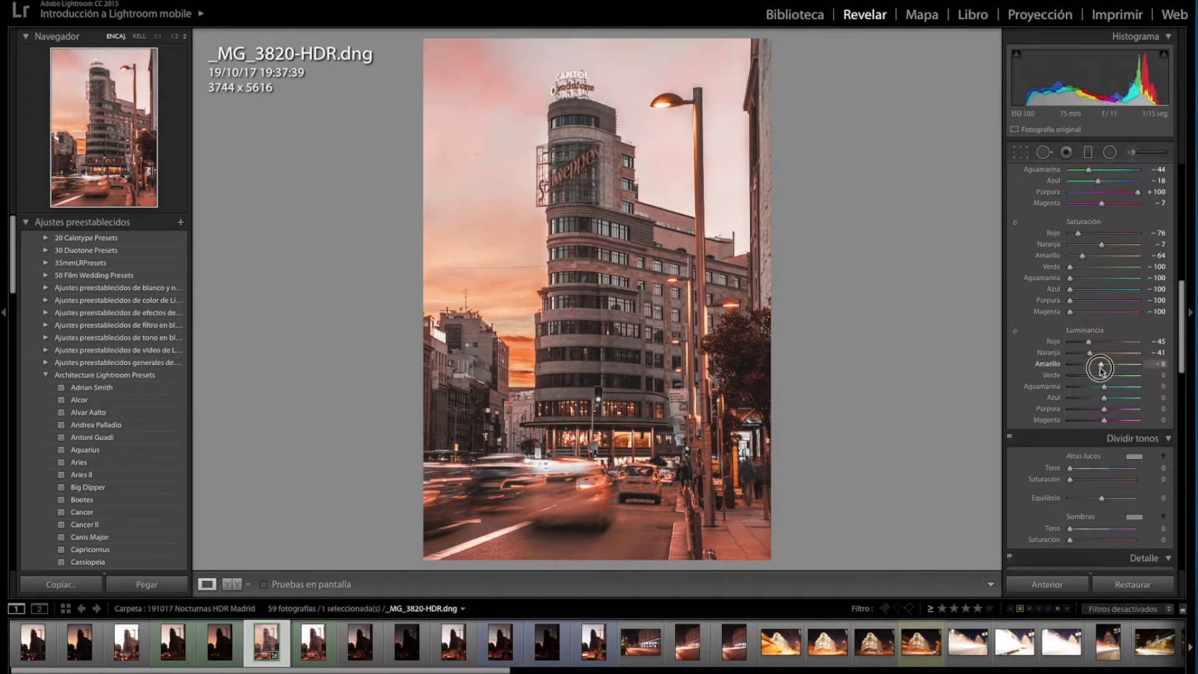
Step: Lower a further HSL slider for less saturated colour, then open raw _MG_3824.CR2
scroll(1092, 362, "down", 5)
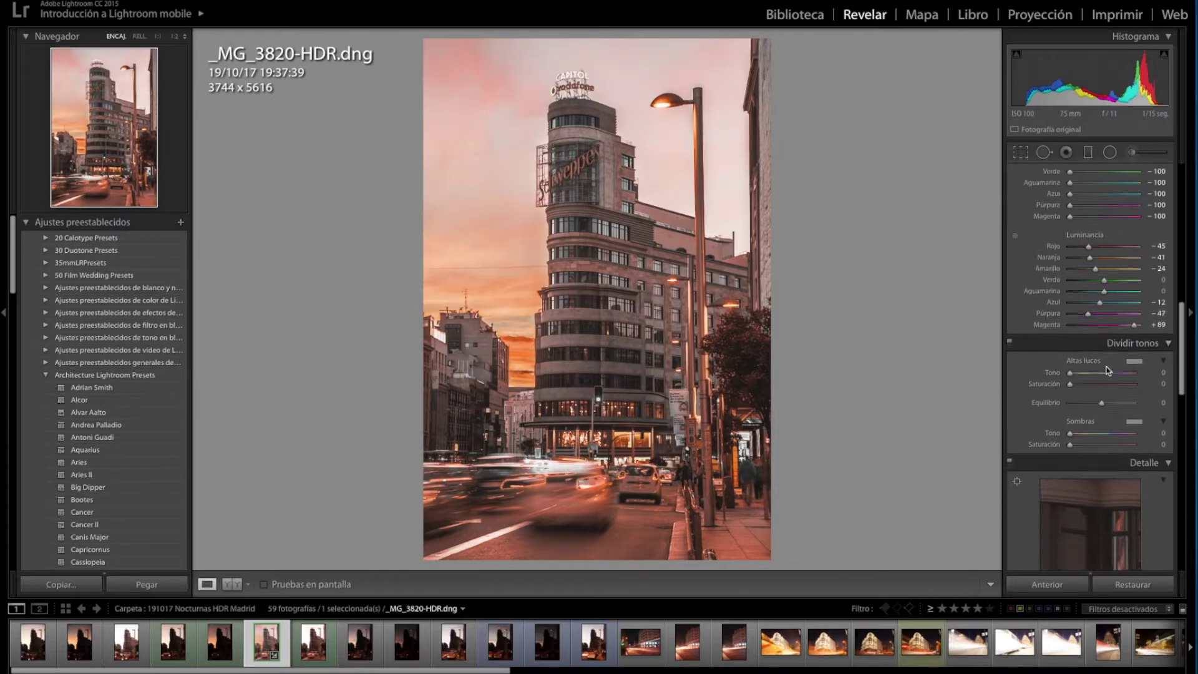
scroll(1086, 406, "down", 5)
scroll(1093, 406, "down", 5)
scroll(1092, 468, "down", 5)
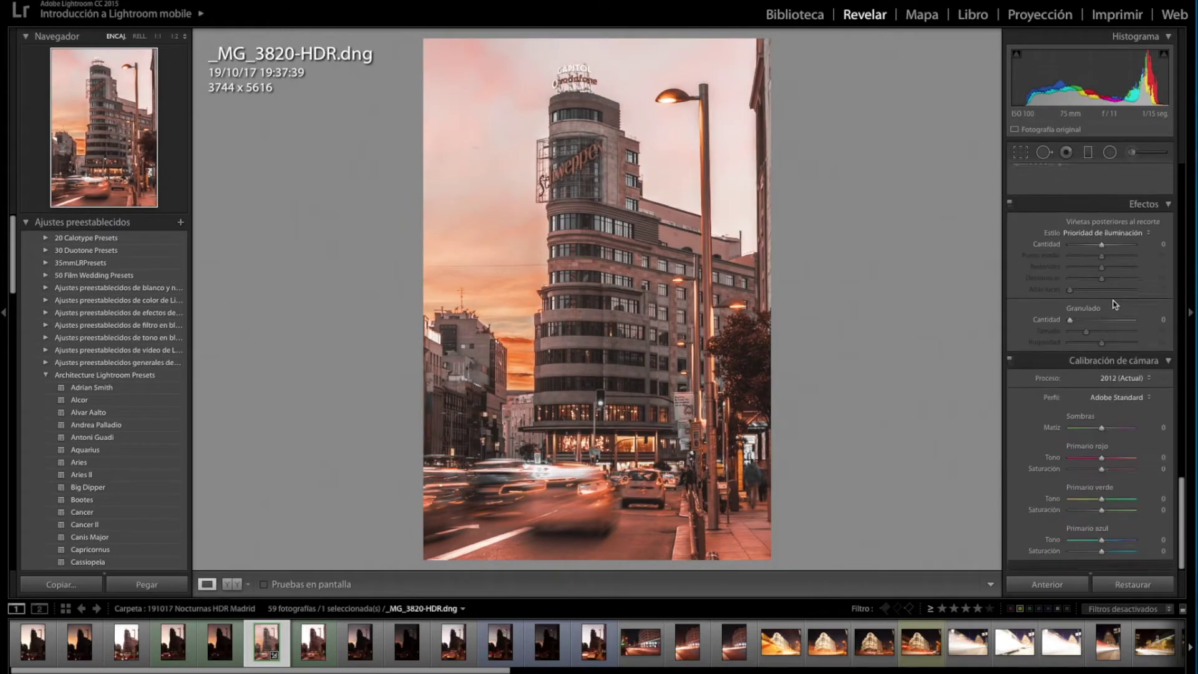
left_click_drag(1102, 544, 1085, 546)
scroll(1086, 436, "up", 15)
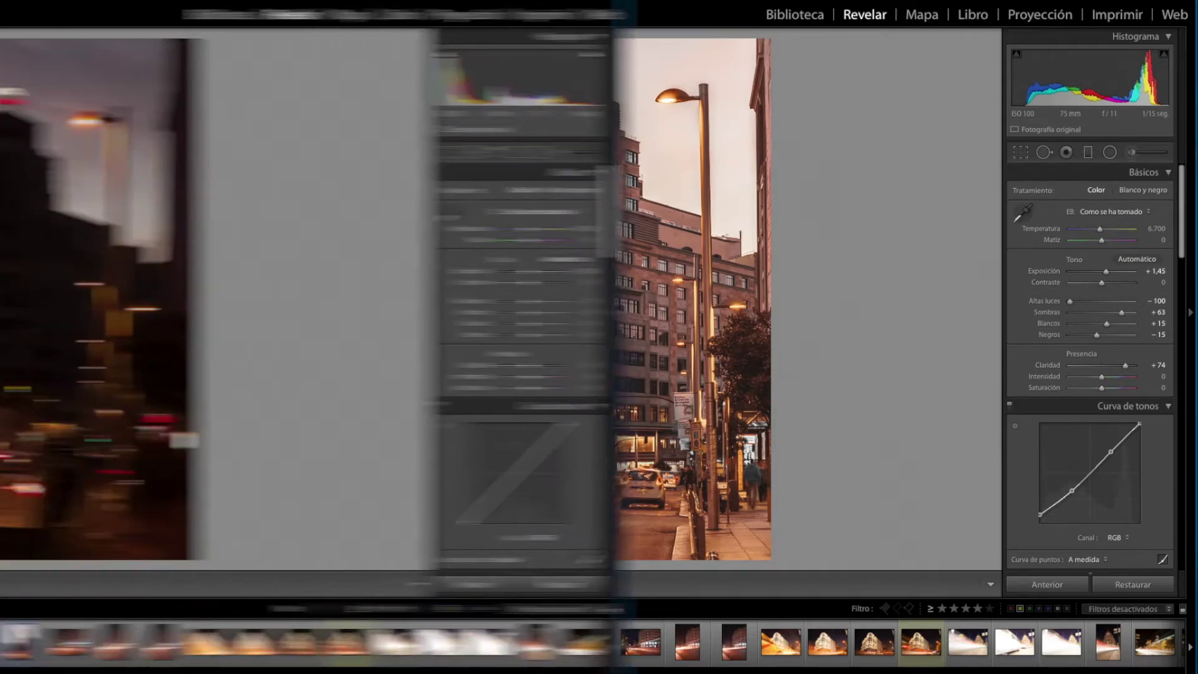
left_click(503, 652)
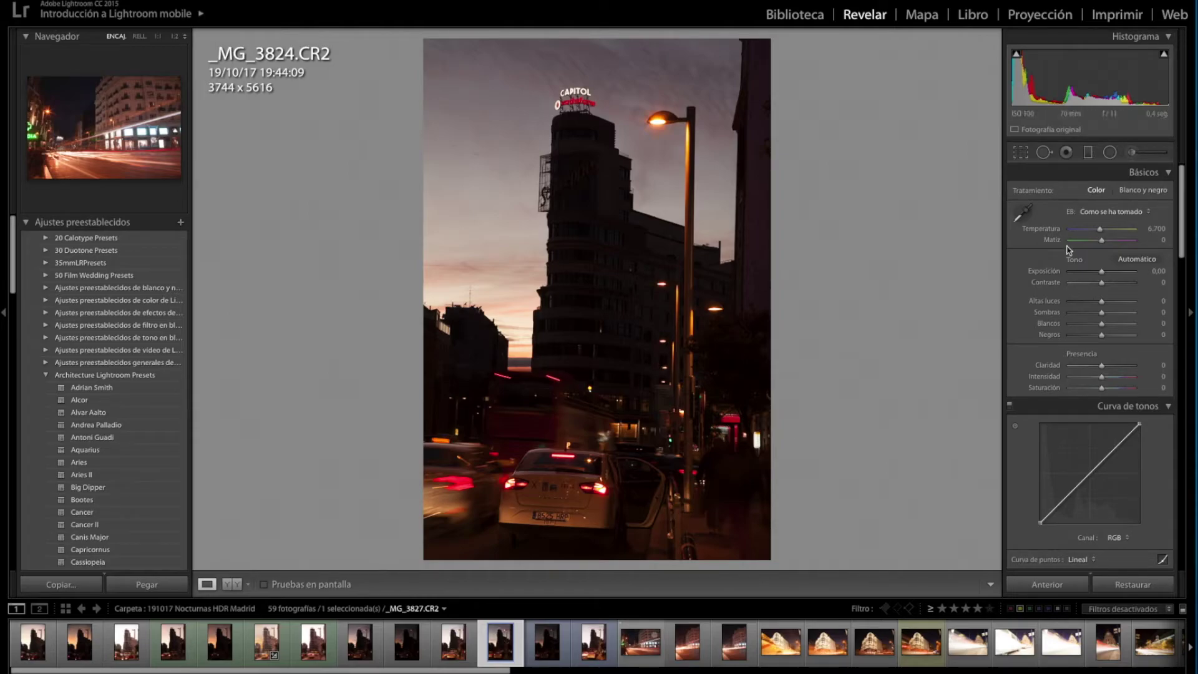
Step: Give _MG_3824 highlights −100, shadows +100 and exposure +1.80
mouse_move(1102, 304)
left_mouse_down()
mouse_move(1092, 303)
mouse_move(1136, 312)
left_mouse_up()
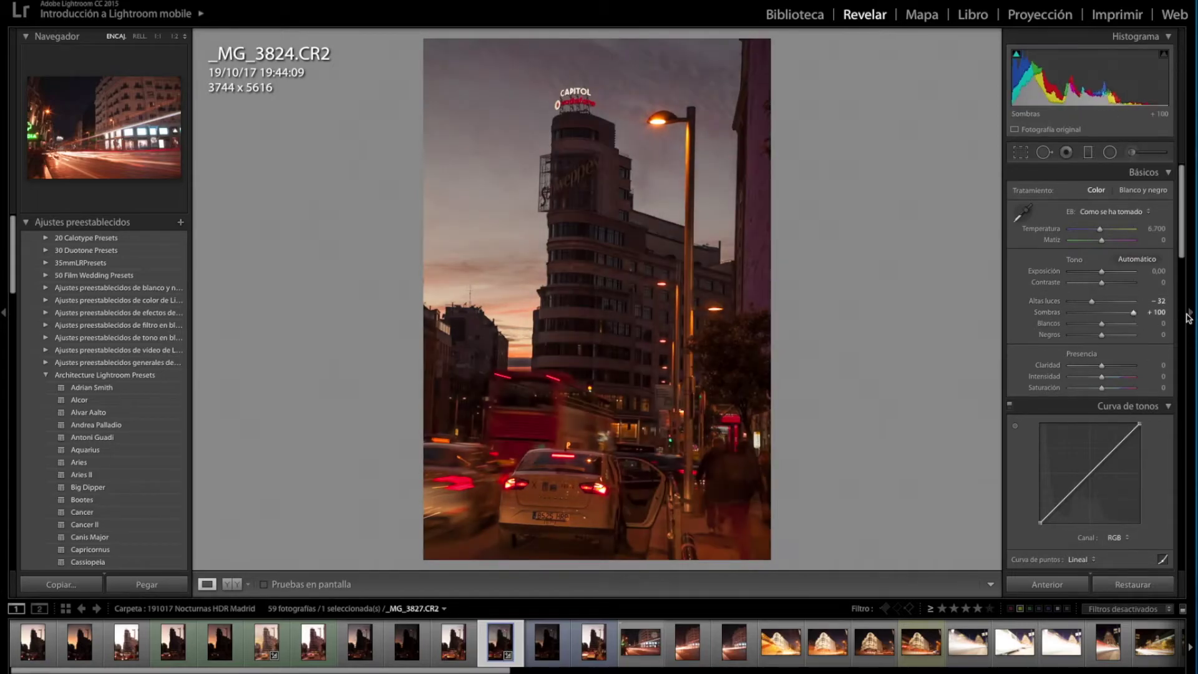
mouse_move(1096, 277)
left_mouse_down()
mouse_move(1110, 275)
mouse_move(1042, 300)
left_mouse_up()
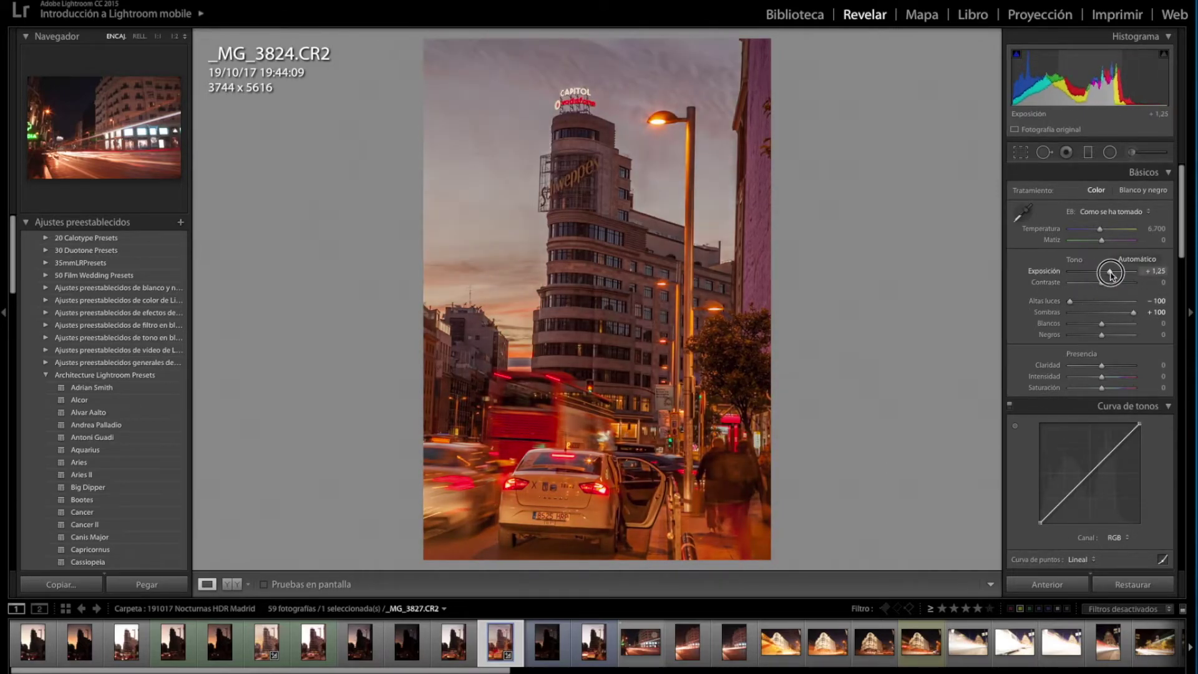
left_click_drag(1112, 271, 1114, 272)
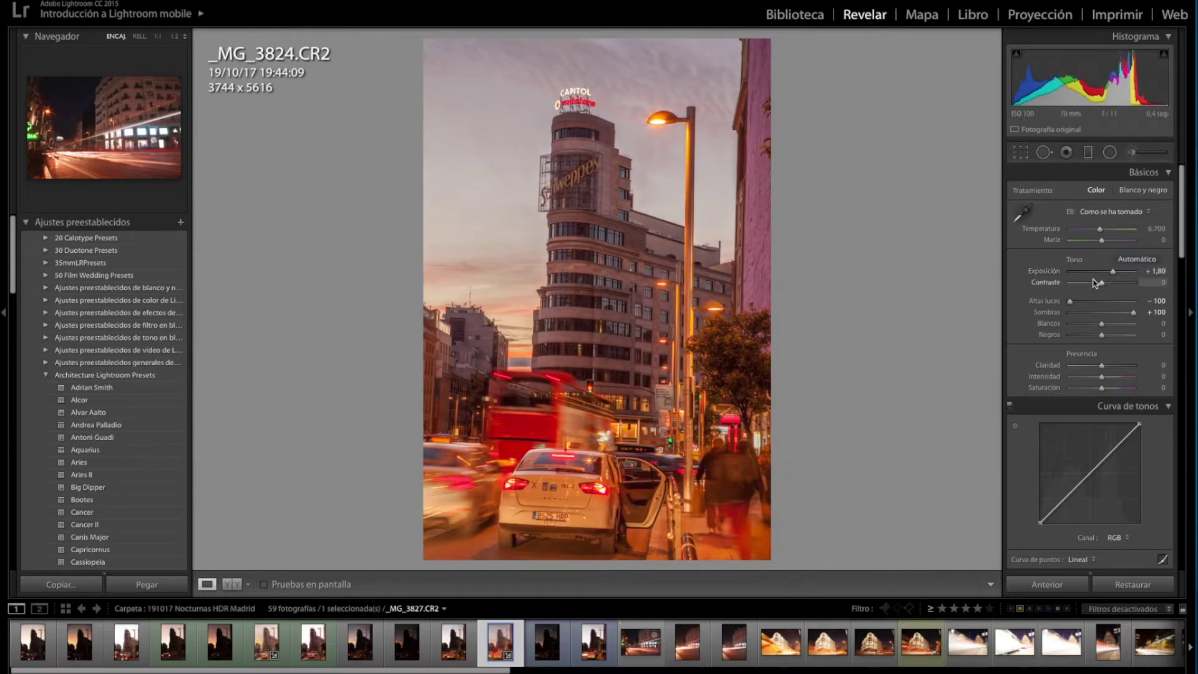
scroll(1093, 283, "down", 1)
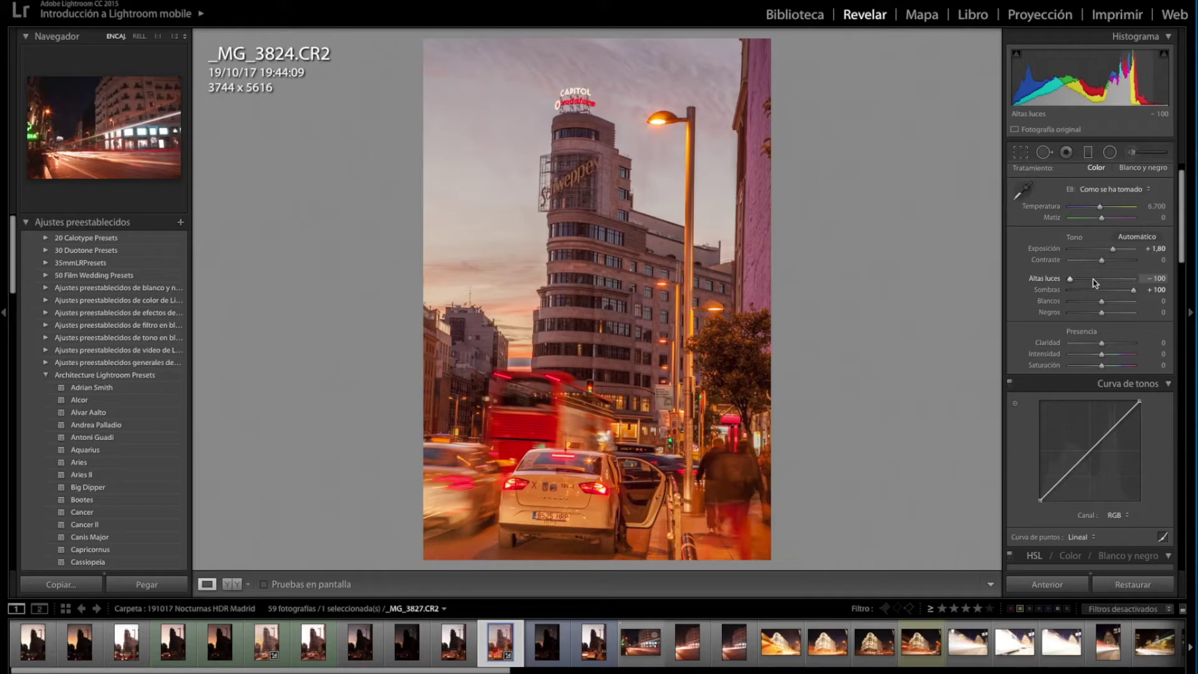
left_click(518, 412)
left_click_drag(520, 410, 602, 460)
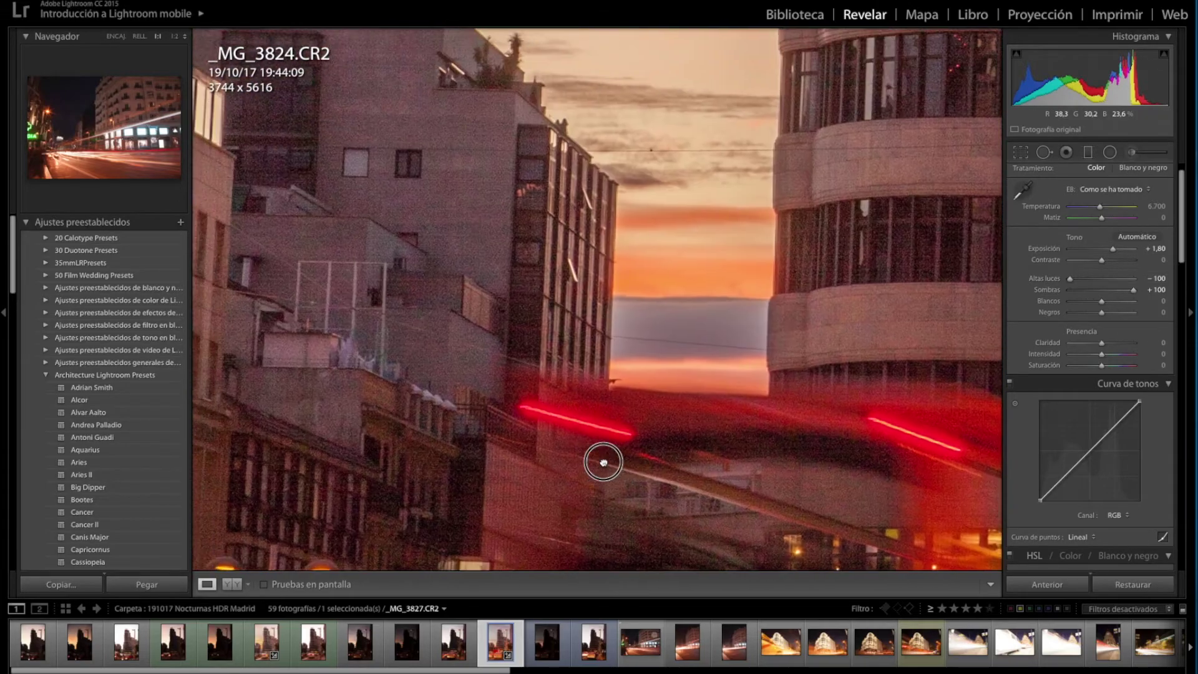
mouse_move(420, 270)
left_mouse_down()
mouse_move(540, 358)
mouse_move(406, 227)
left_mouse_up()
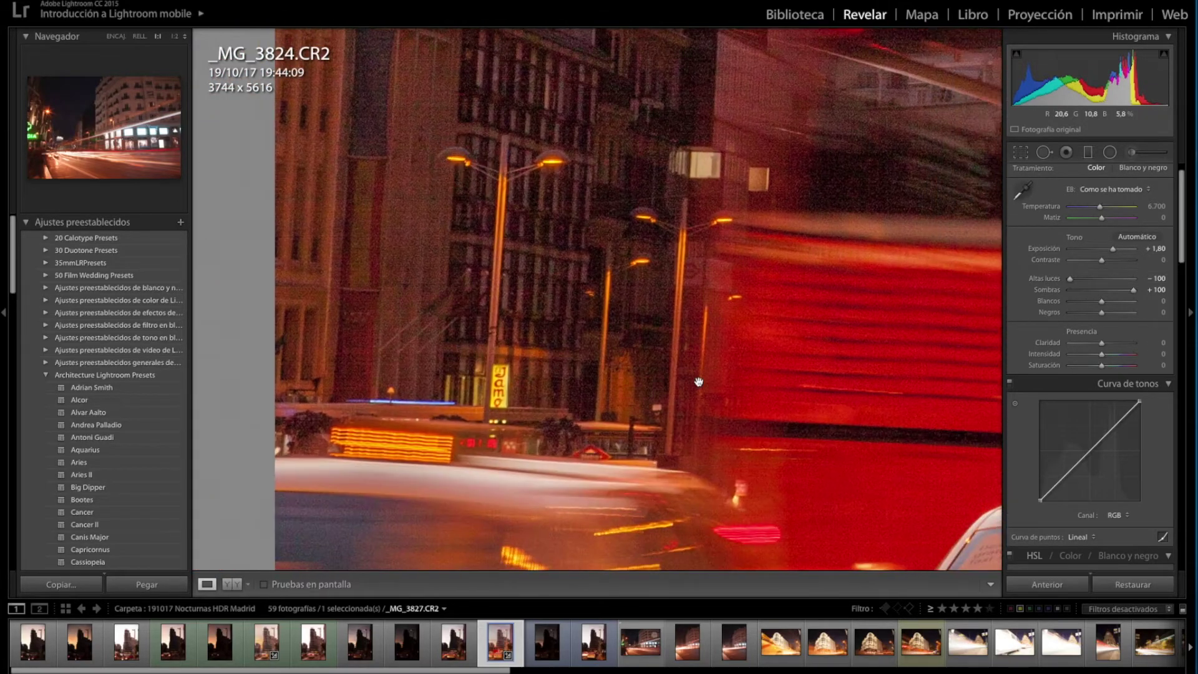
left_click_drag(708, 324, 528, 281)
mouse_move(915, 328)
left_mouse_down()
mouse_move(749, 244)
mouse_move(664, 320)
left_mouse_up()
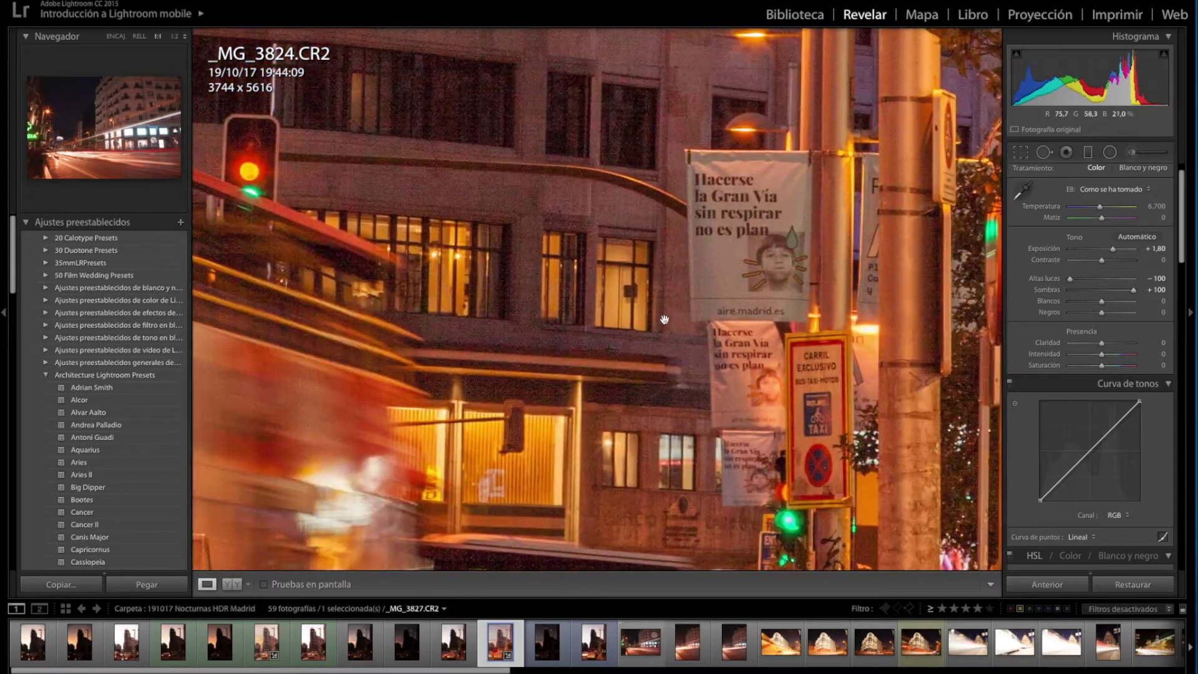
mouse_move(594, 174)
left_mouse_down()
mouse_move(682, 321)
mouse_move(784, 350)
left_mouse_up()
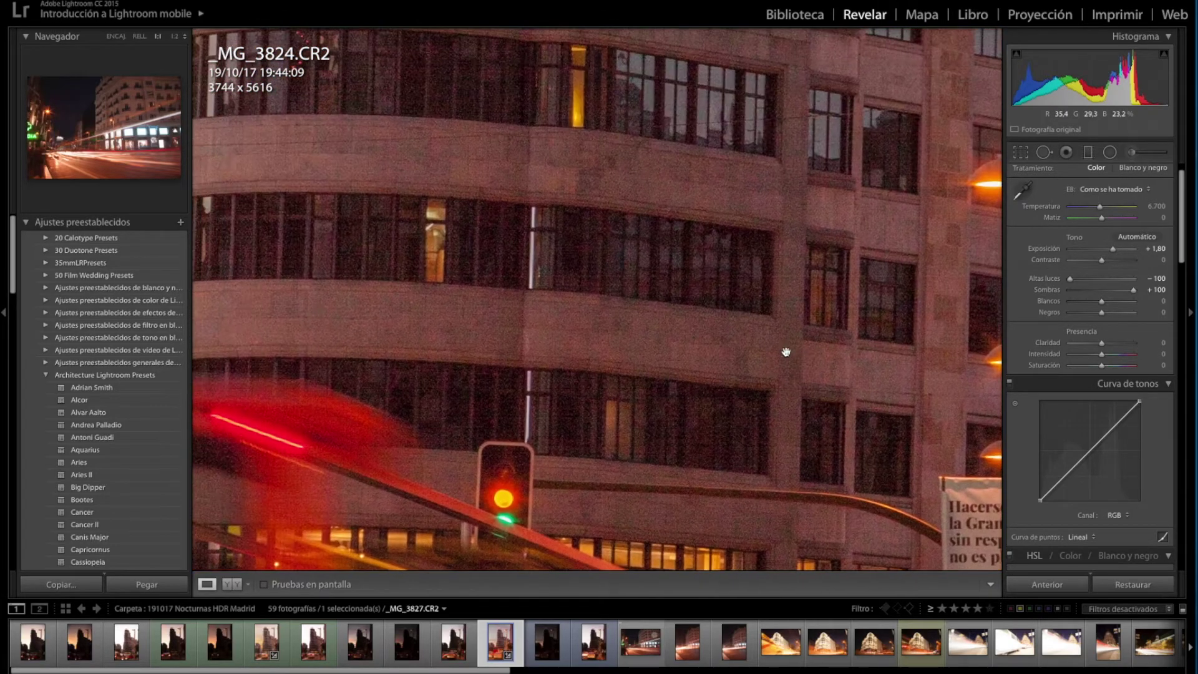
left_click(721, 286)
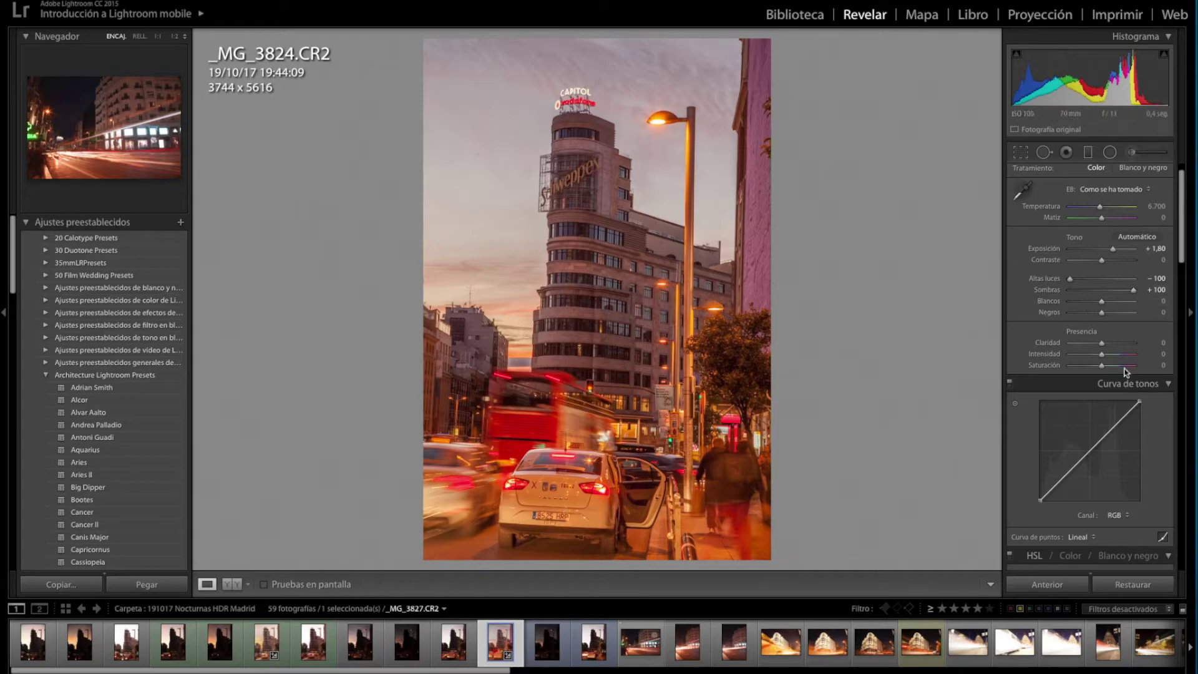
Step: Add clarity +61 to _MG_3824, then move on to _MG_3826.CR2
left_click_drag(1101, 343, 1122, 345)
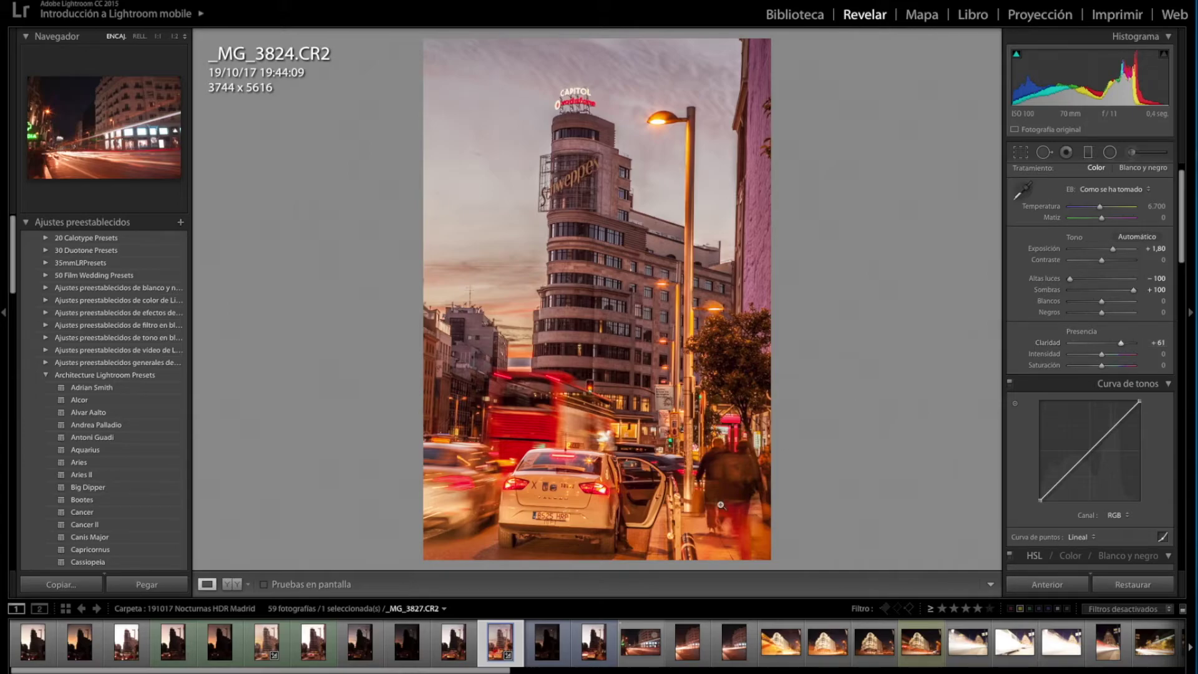
left_click(583, 651)
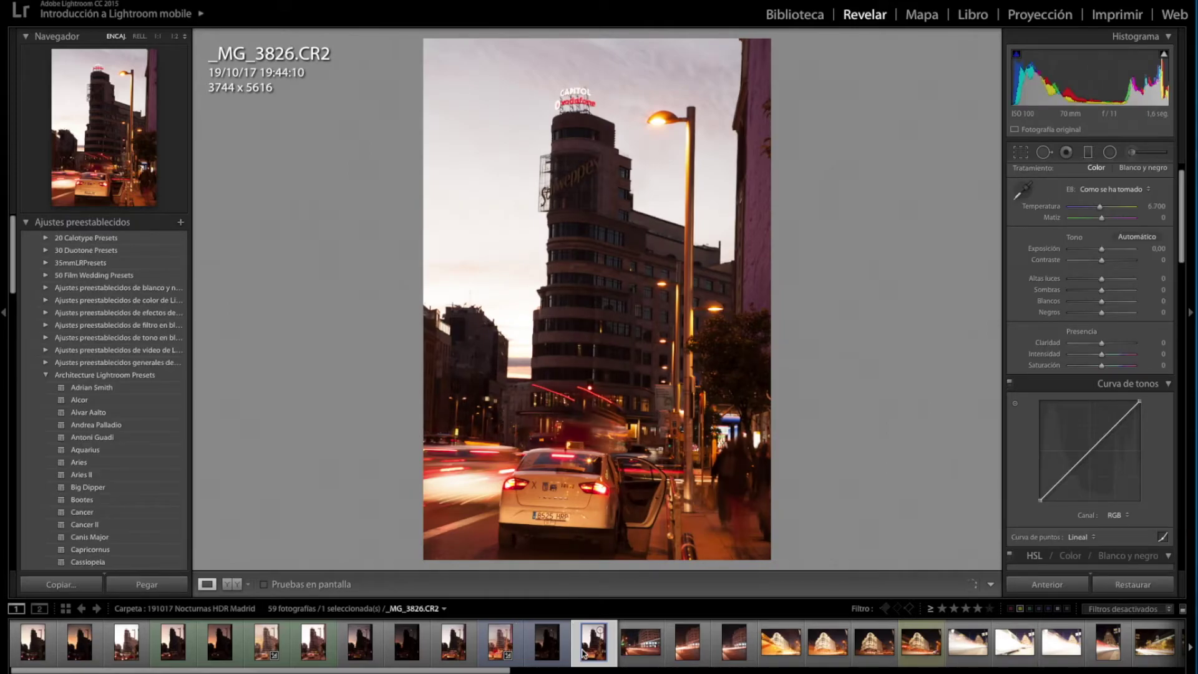
Step: Give _MG_3826 highlights −100, shadows +100 and clarity +70, then return to _MG_3824
left_click_drag(1102, 279, 1064, 279)
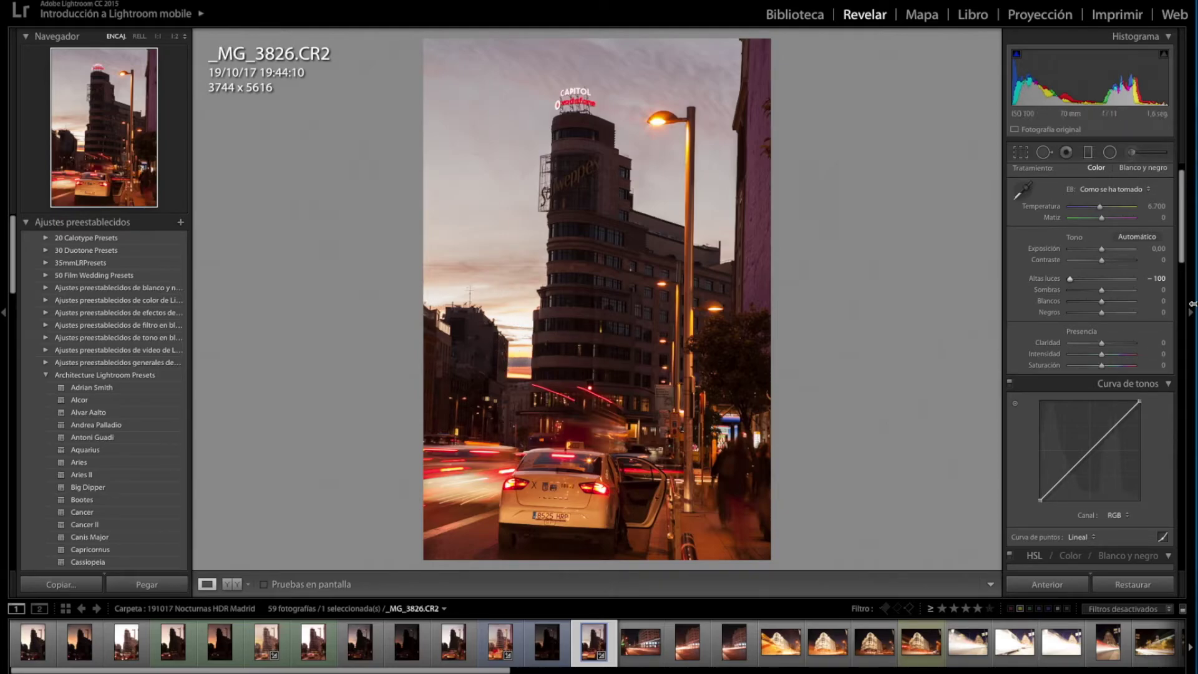
left_click_drag(1101, 289, 1140, 290)
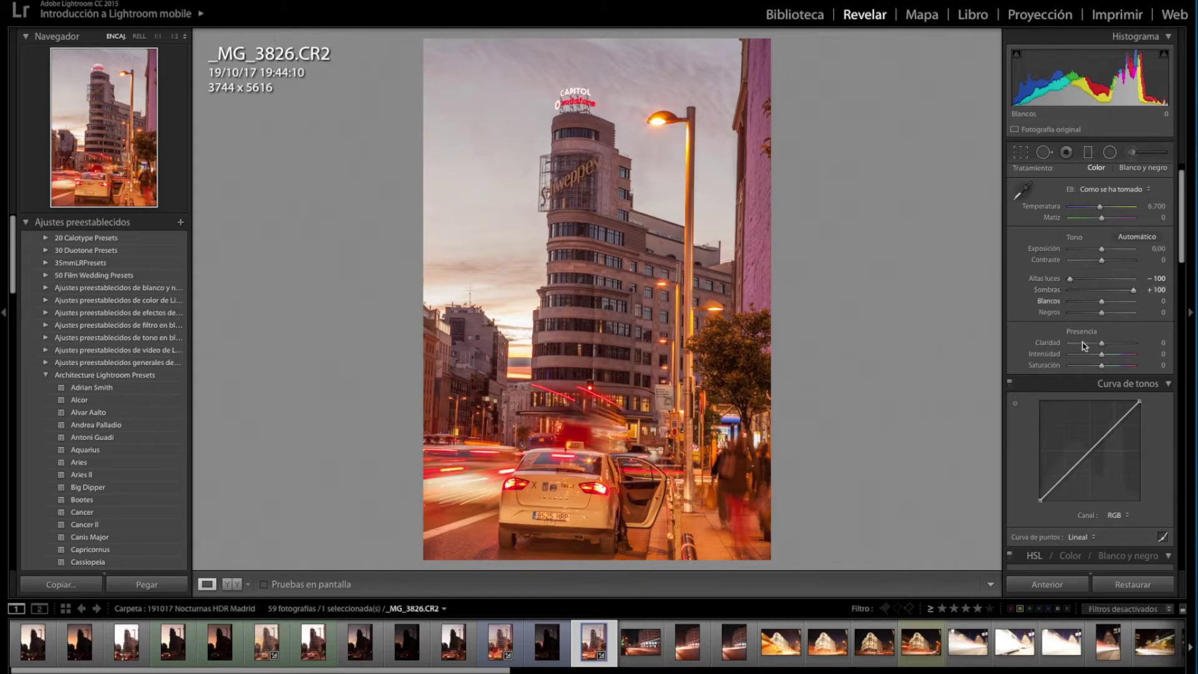
left_click_drag(1102, 343, 1123, 343)
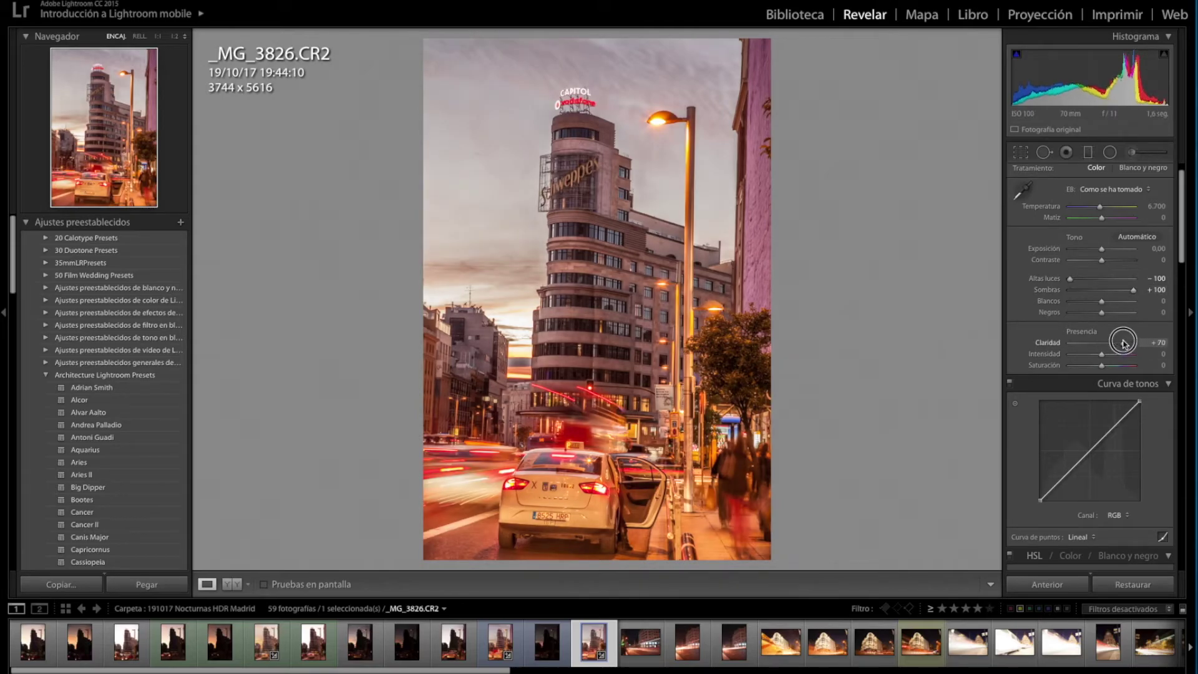
left_click(497, 648)
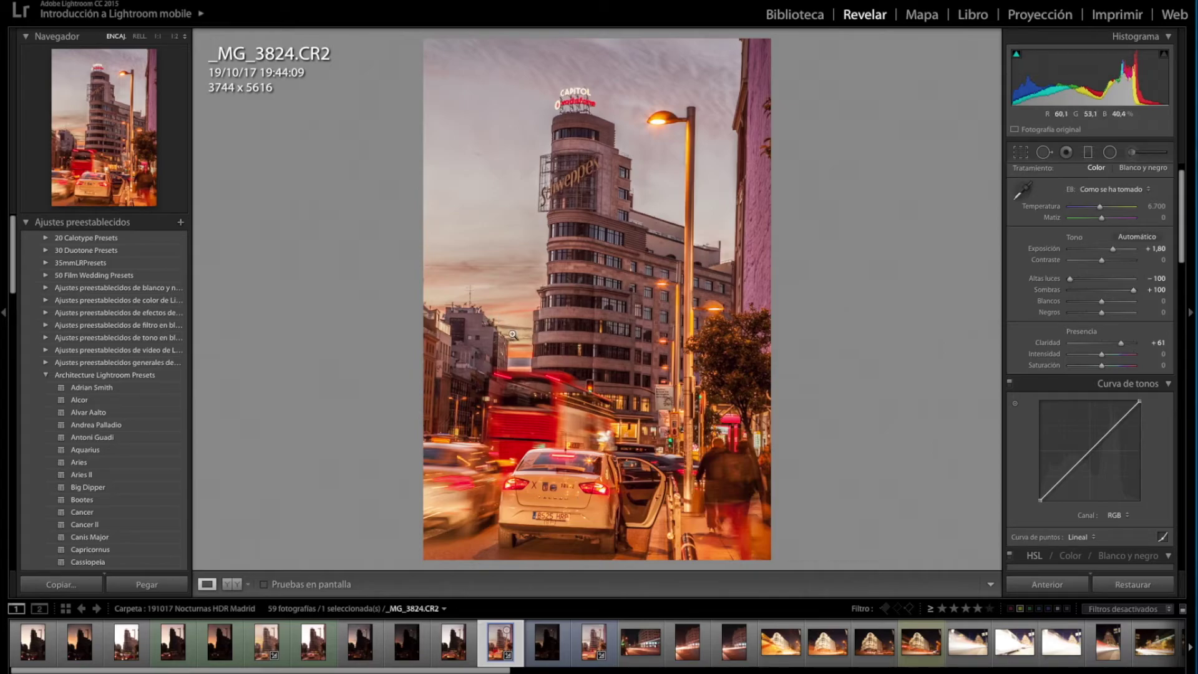
Step: Compare the edited _MG_3826 and _MG_3824 exposures, then load the unedited _MG_3821.CR2
left_click(594, 643)
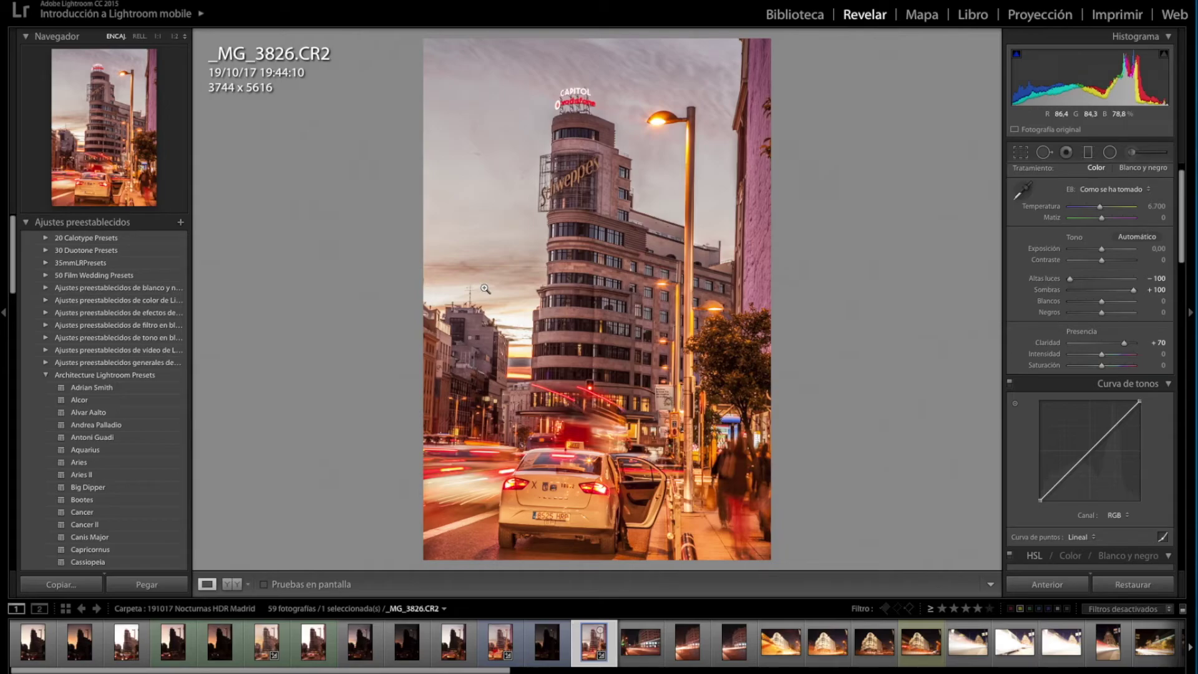
left_click(497, 642)
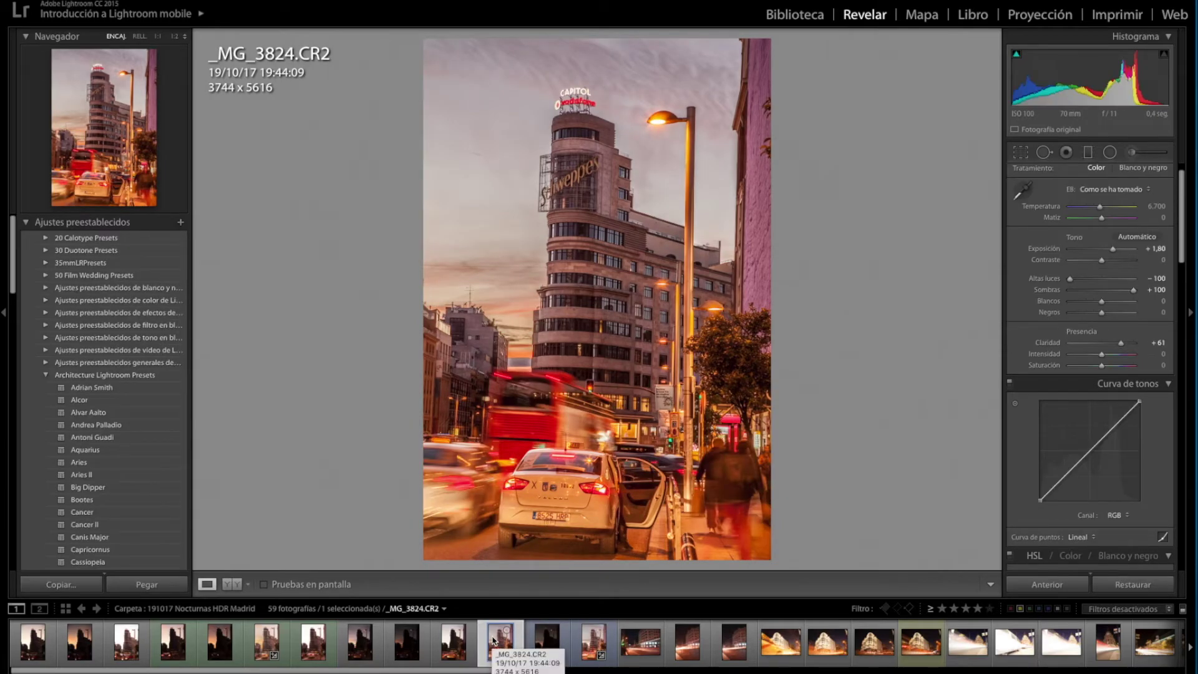
left_click(372, 646)
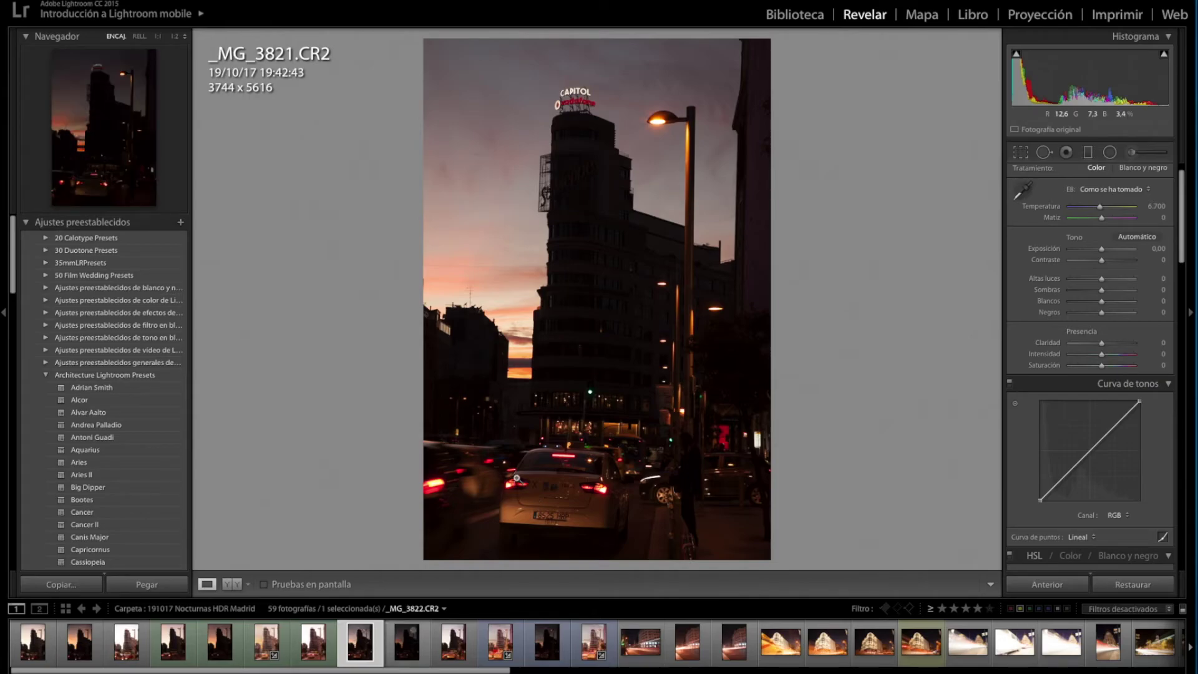
Step: Load the silhouetted sunset exposure _MG_3816.CR2 from the filmstrip into Develop
left_click(78, 649)
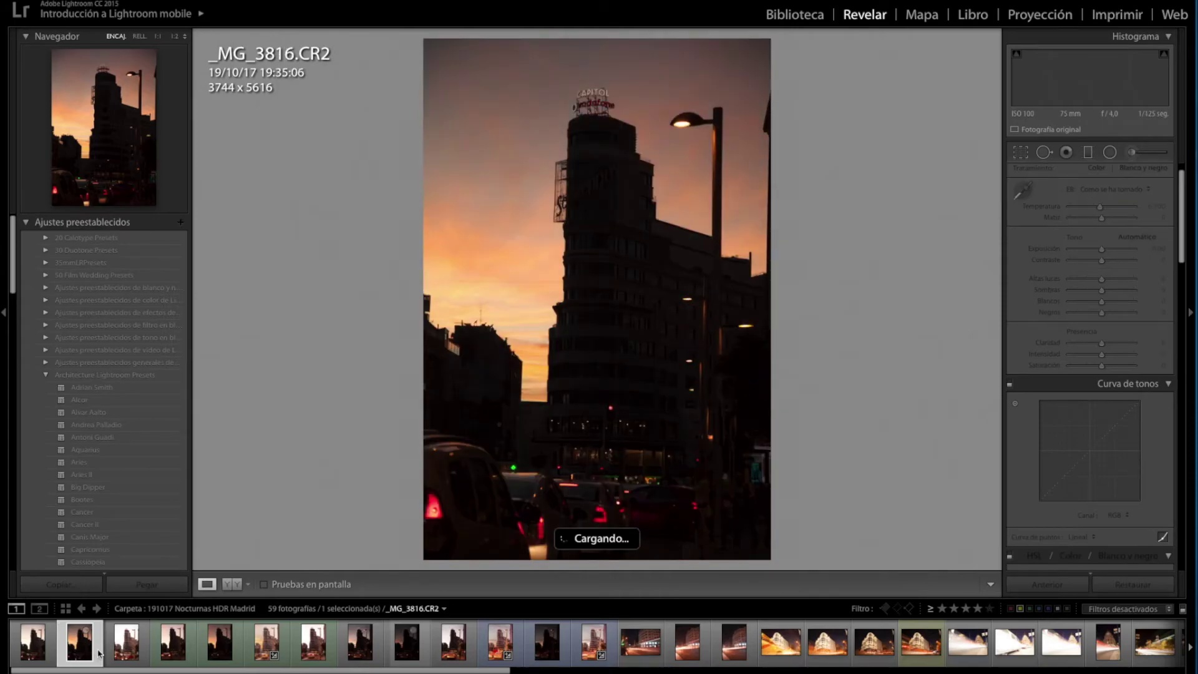